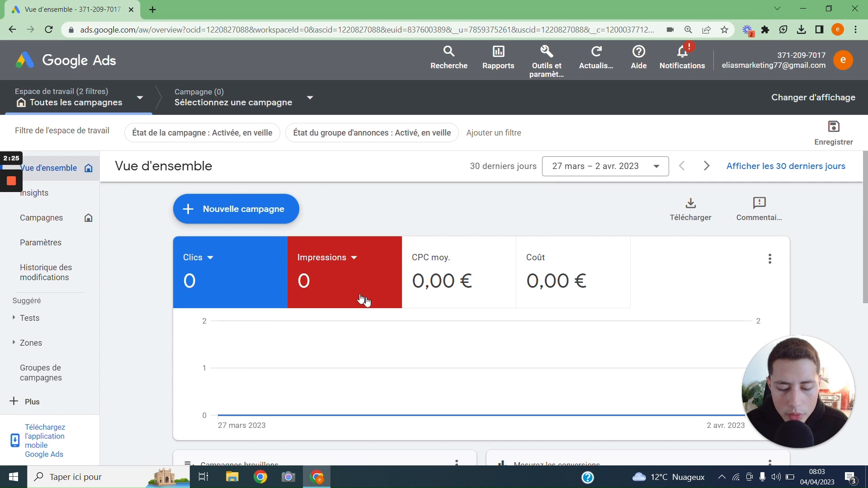
# Open the account's conversion tracking settings and start a new conversion action
pyautogui.click(545, 76)
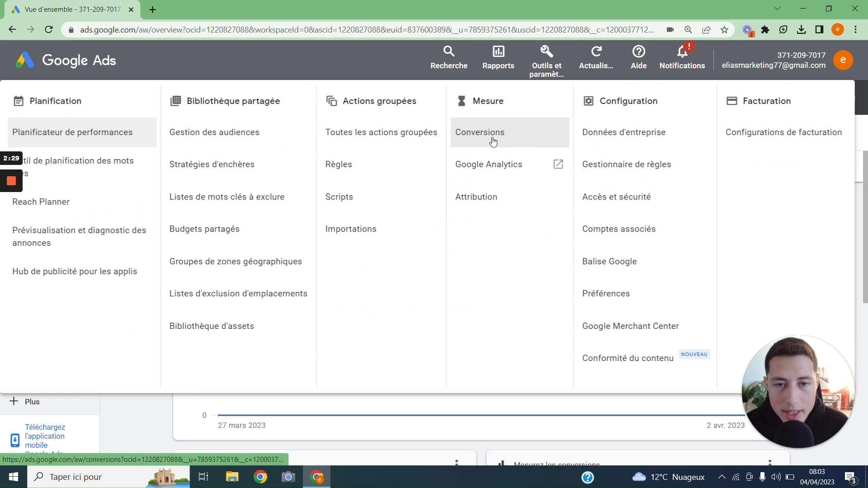
pyautogui.click(493, 138)
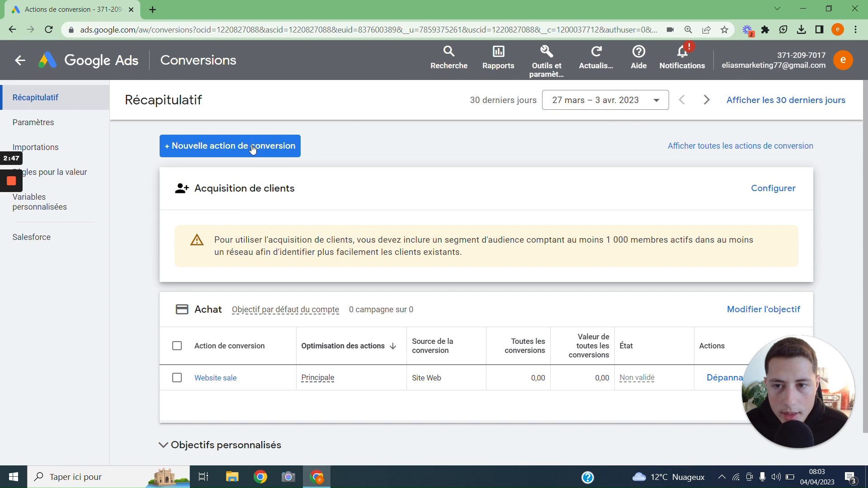
pyautogui.click(252, 149)
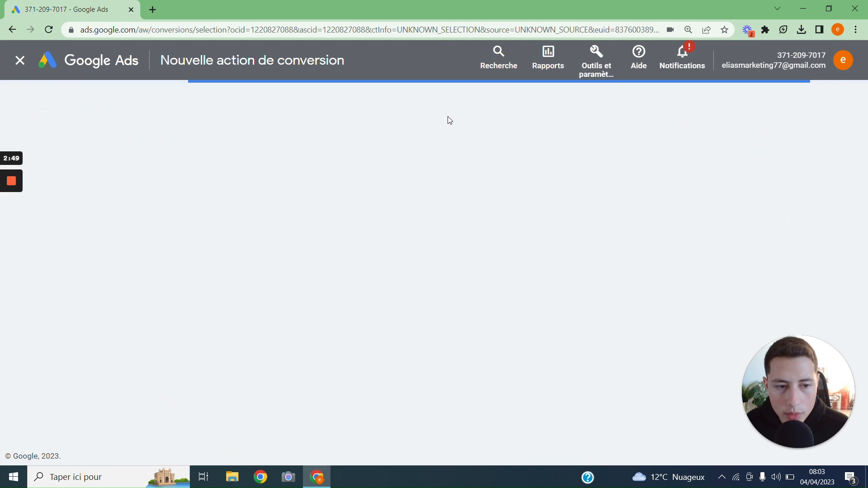
# Choose phone calls as the conversion type, with calls from ads using call extensions or call-only ads as the source, and continue
pyautogui.click(482, 247)
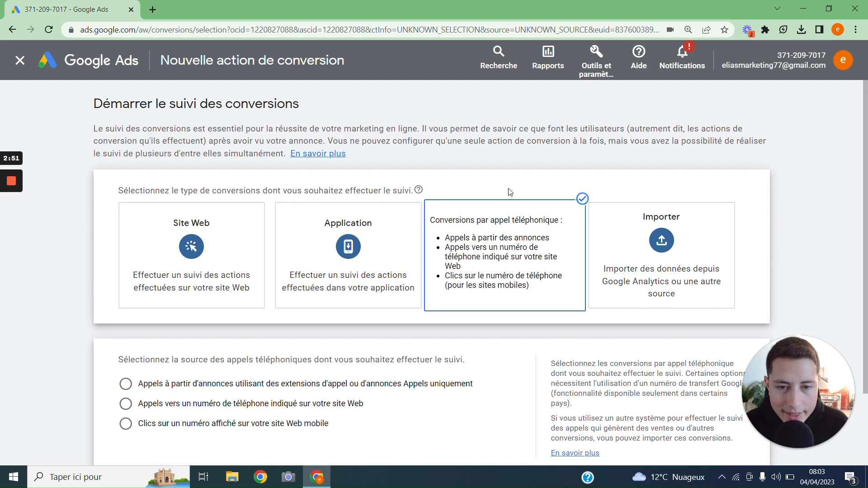
pyautogui.scroll(-2, 499, 155)
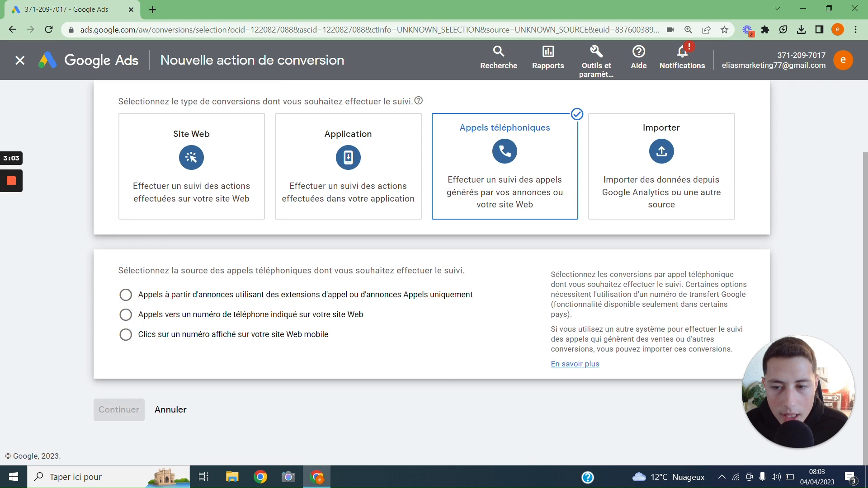
pyautogui.click(171, 295)
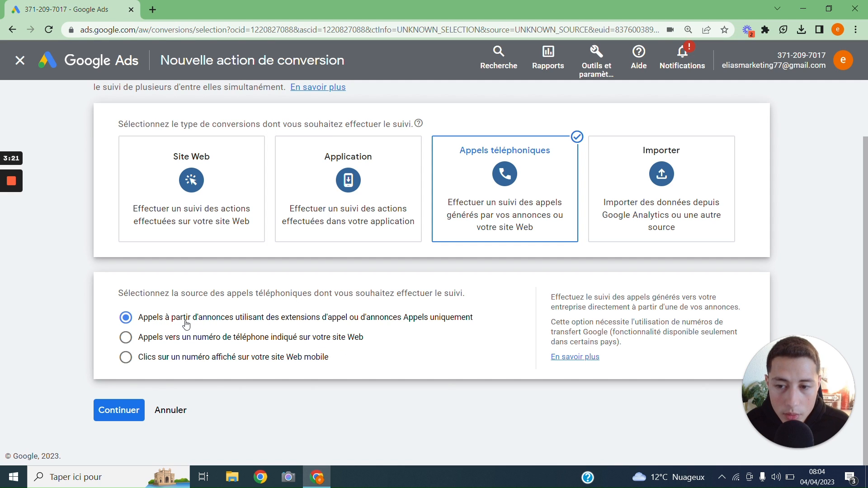
pyautogui.click(137, 412)
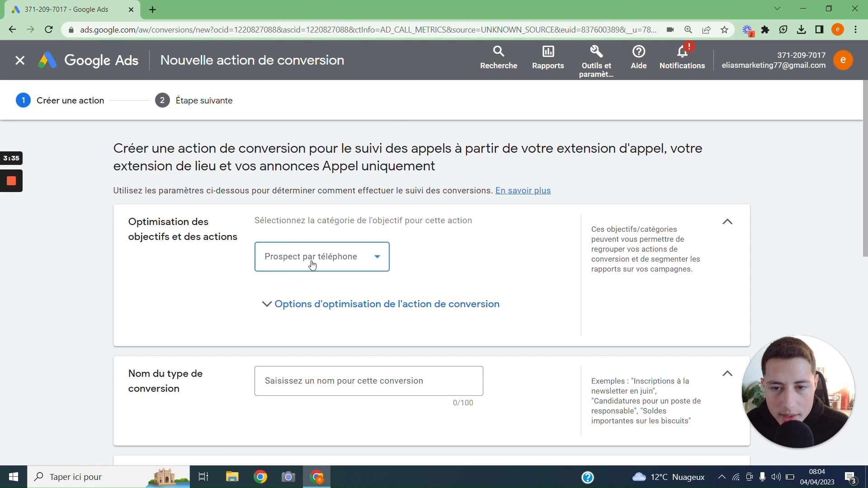
# Keep the goal category Prospect par téléphone, name the conversion "appels" and choose not to use a value for it
pyautogui.click(312, 264)
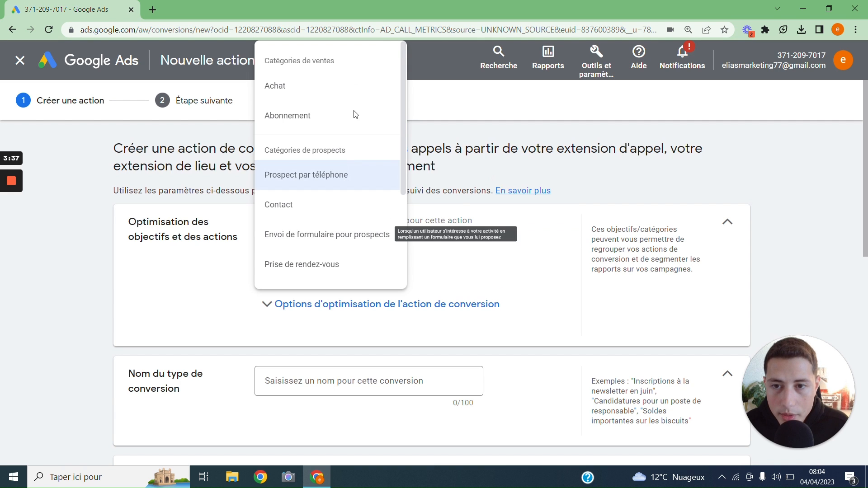
pyautogui.click(271, 284)
pyautogui.scroll(-3, 271, 284)
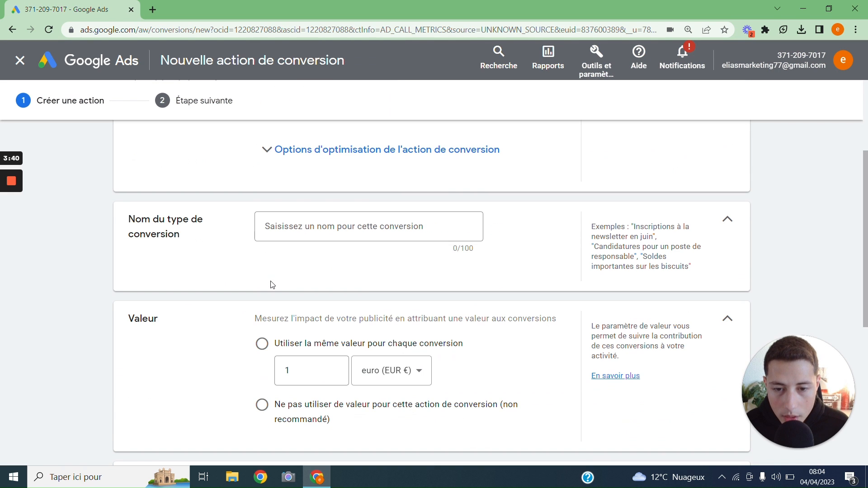
pyautogui.click(327, 226)
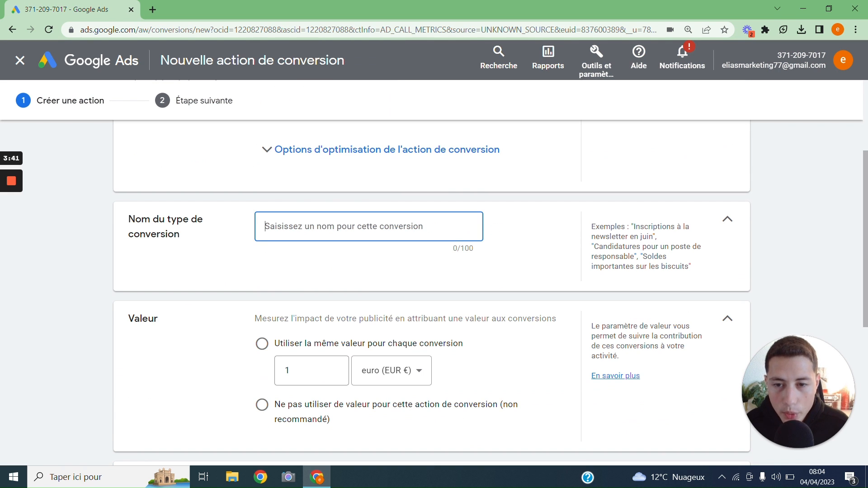
pyautogui.write('appels')
pyautogui.scroll(-2, 234, 351)
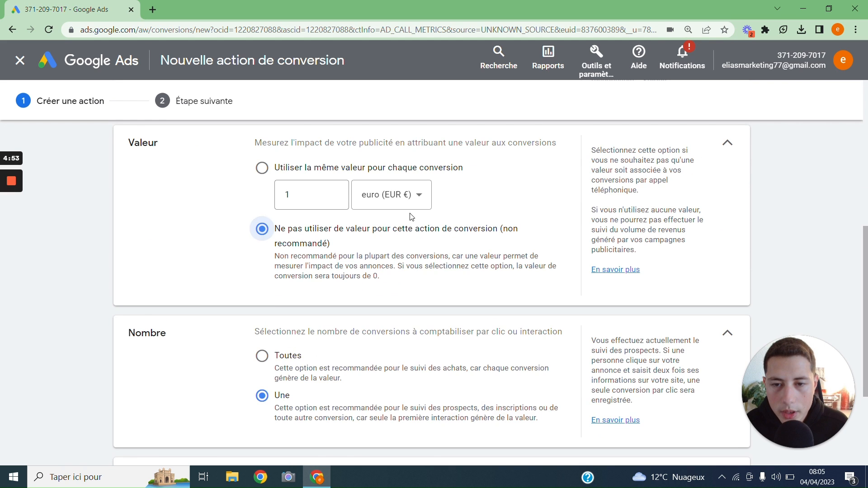
# Check the call duration and attribution model, keeping 60 seconds and the data-driven model, and create the conversion action
pyautogui.scroll(-4, 430, 218)
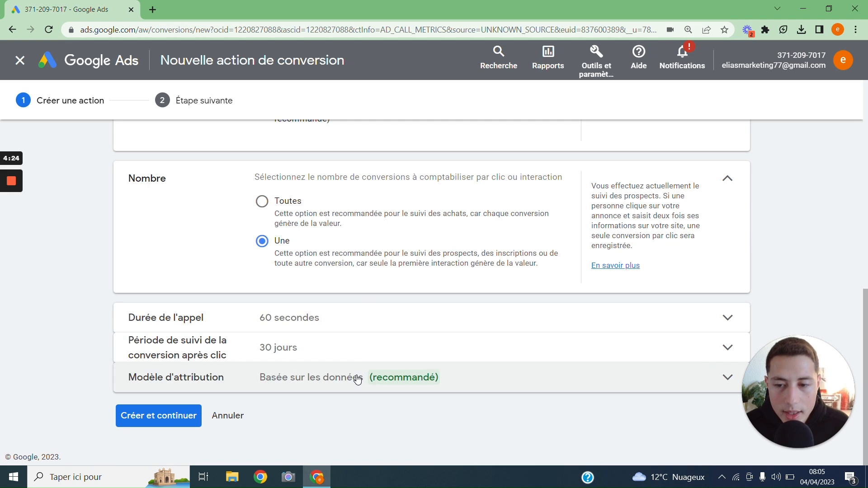
pyautogui.click(366, 322)
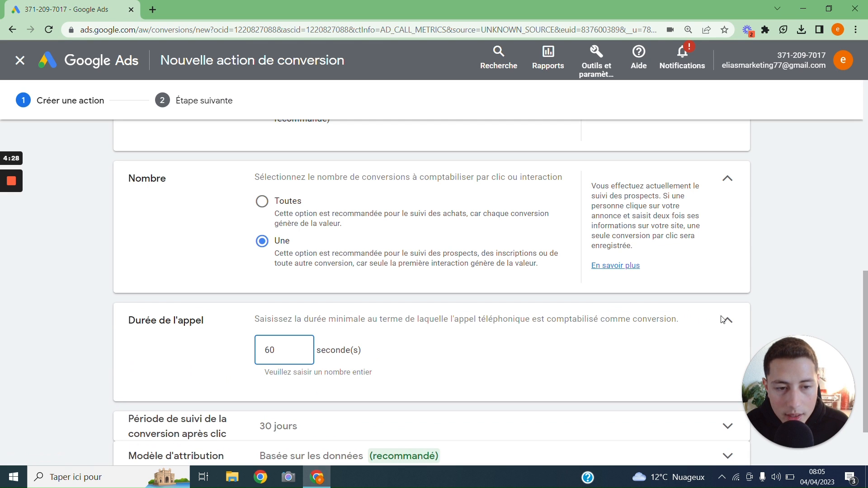
pyautogui.click(681, 314)
pyautogui.click(708, 378)
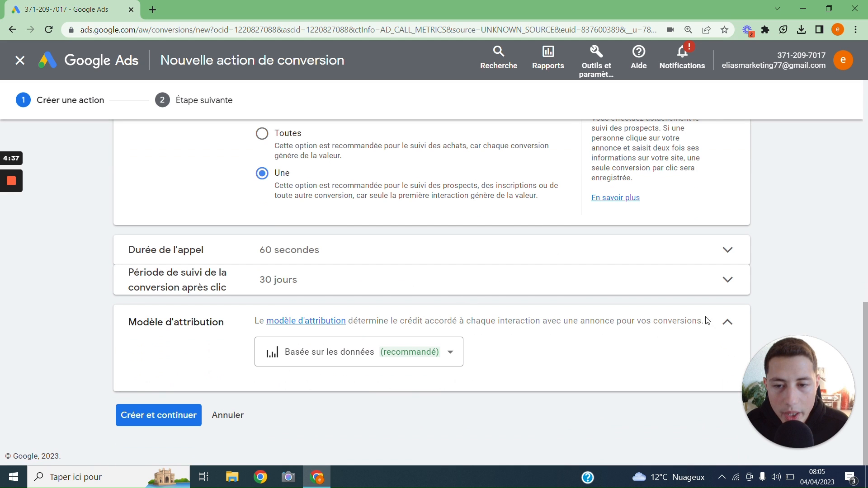
pyautogui.click(728, 329)
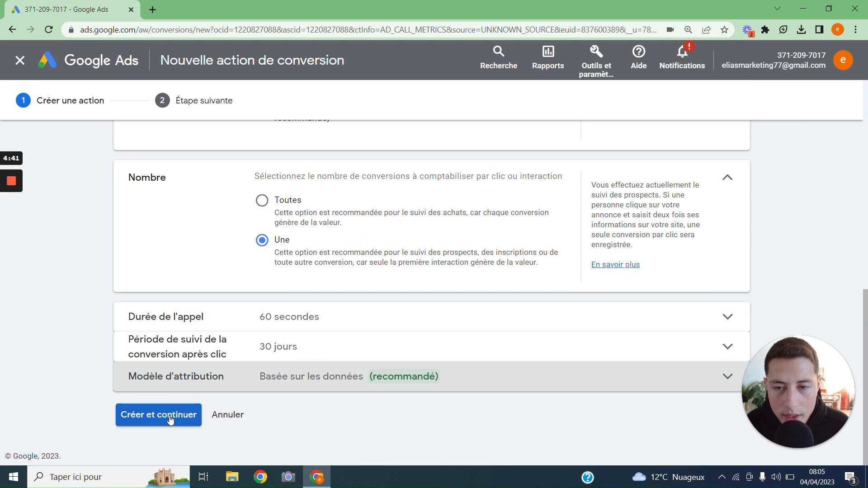
pyautogui.scroll(2, 388, 293)
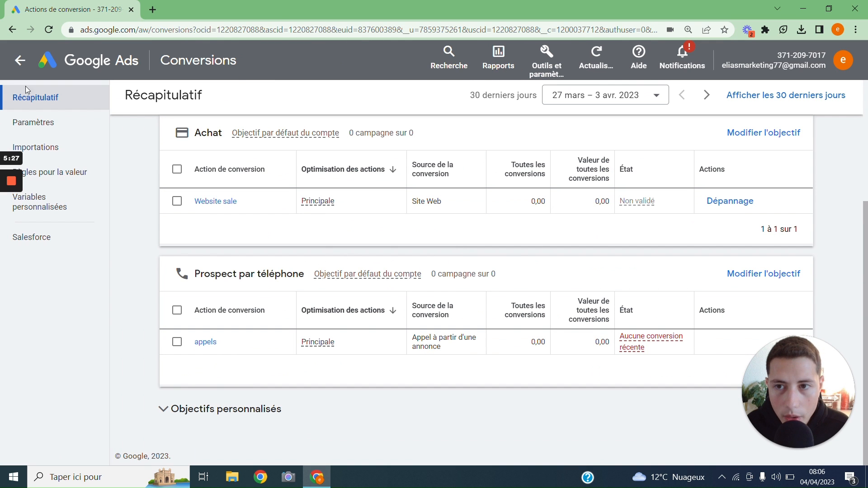
# Return to the account overview and start a new campaign with Prospects as its objective
pyautogui.click(74, 66)
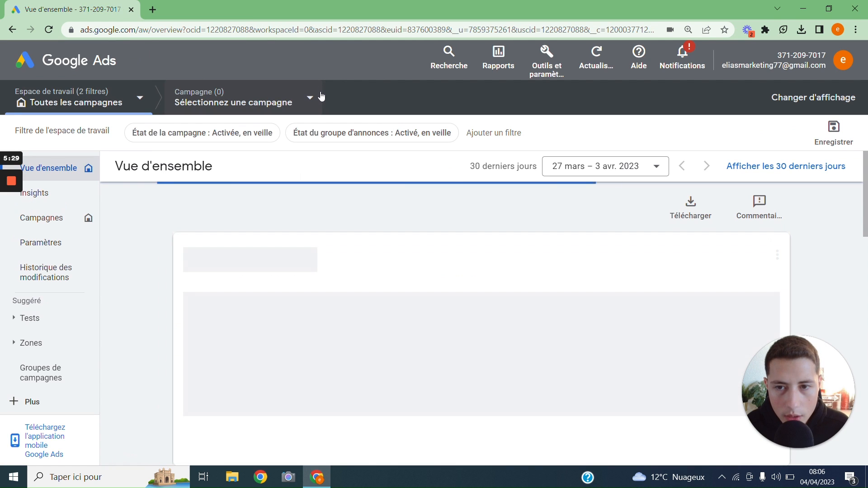
pyautogui.click(259, 204)
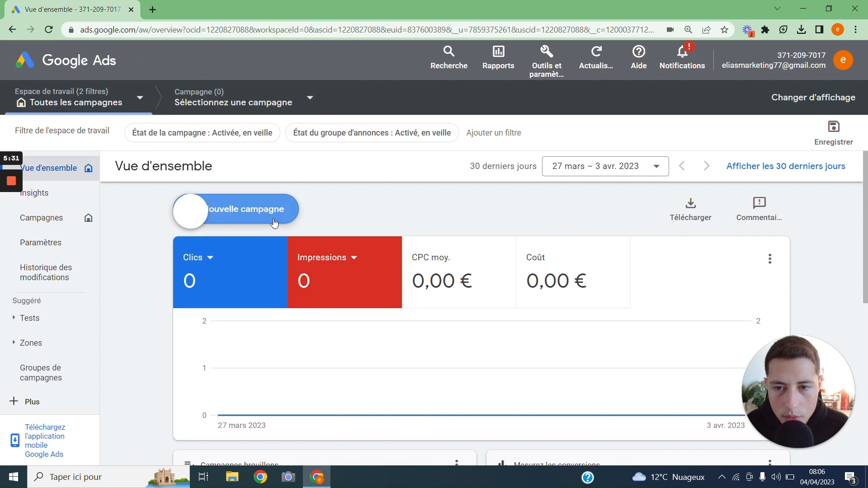
pyautogui.click(257, 218)
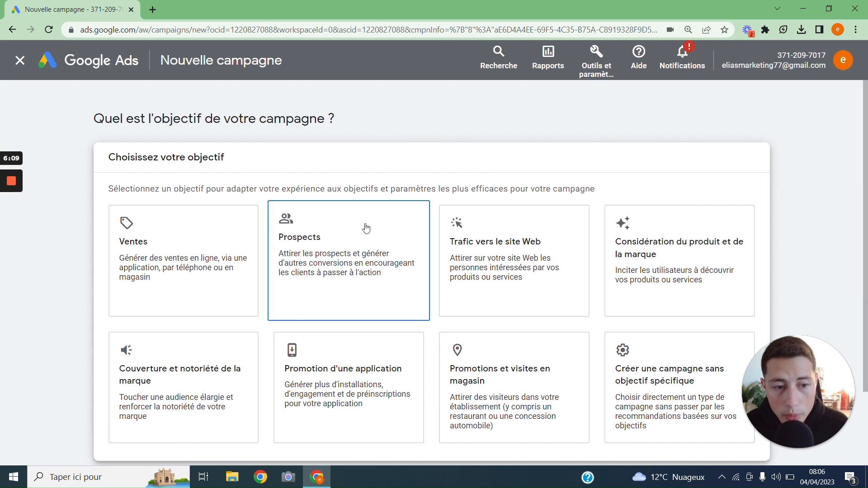
pyautogui.click(346, 238)
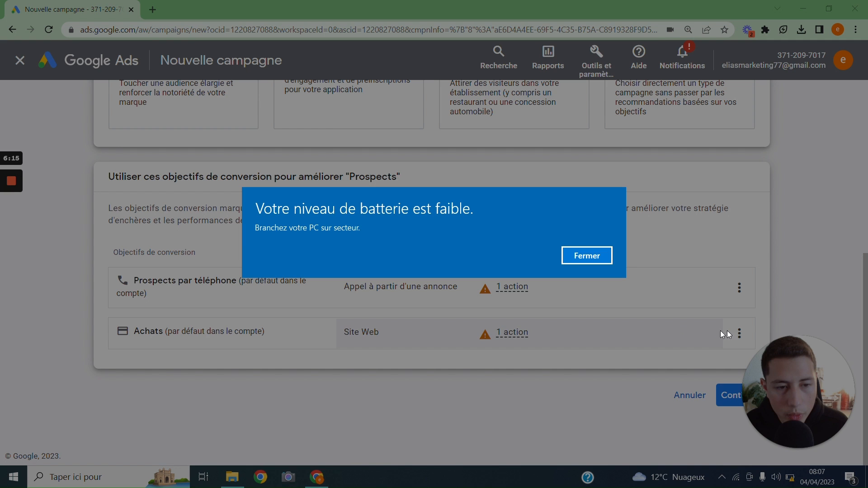
# Dismiss the battery warning, remove the Achats conversion goal from the campaign and continue with phone leads only
pyautogui.click(594, 262)
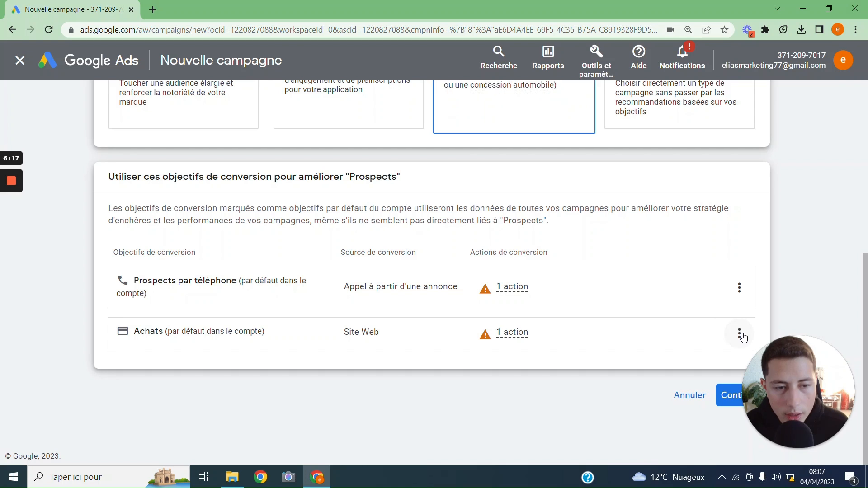
pyautogui.click(739, 333)
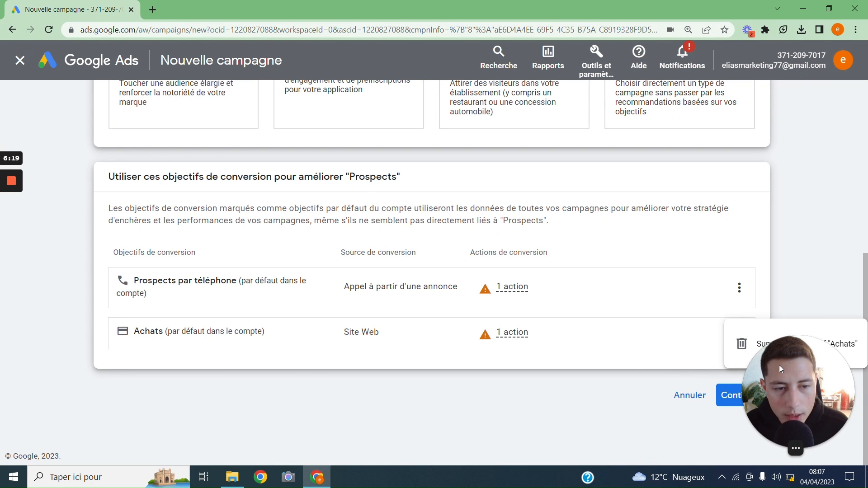
pyautogui.click(746, 348)
pyautogui.click(552, 296)
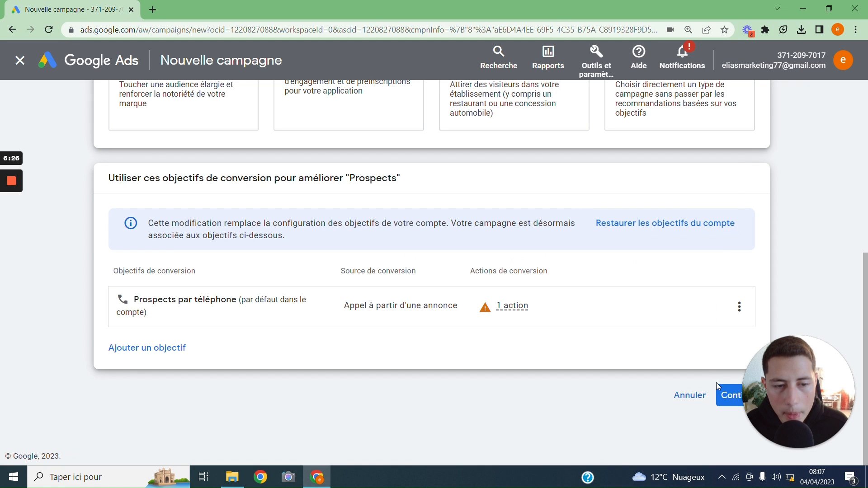
pyautogui.click(730, 399)
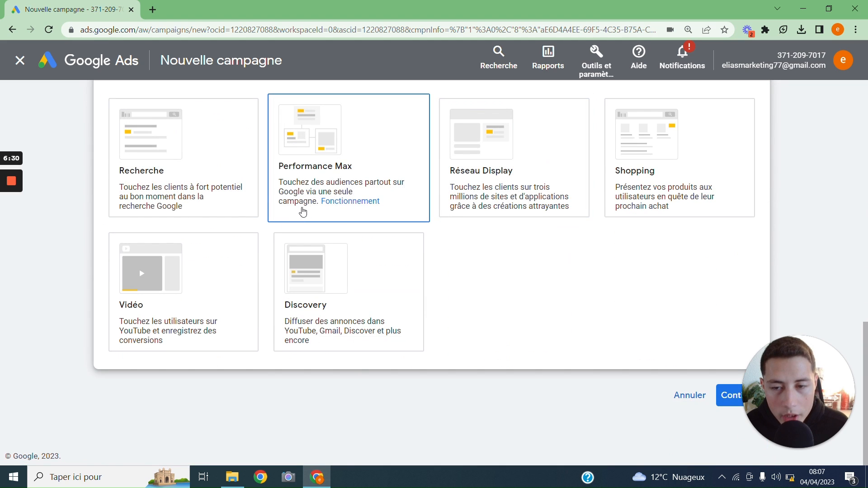
# Select the Recherche campaign type and enable phone calls as the way to reach the goal, with country France and the business's phone number
pyautogui.click(190, 171)
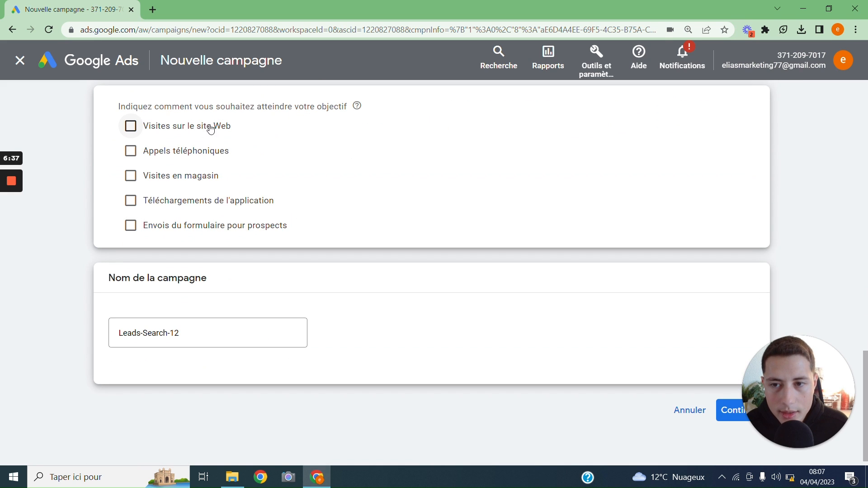
pyautogui.click(192, 157)
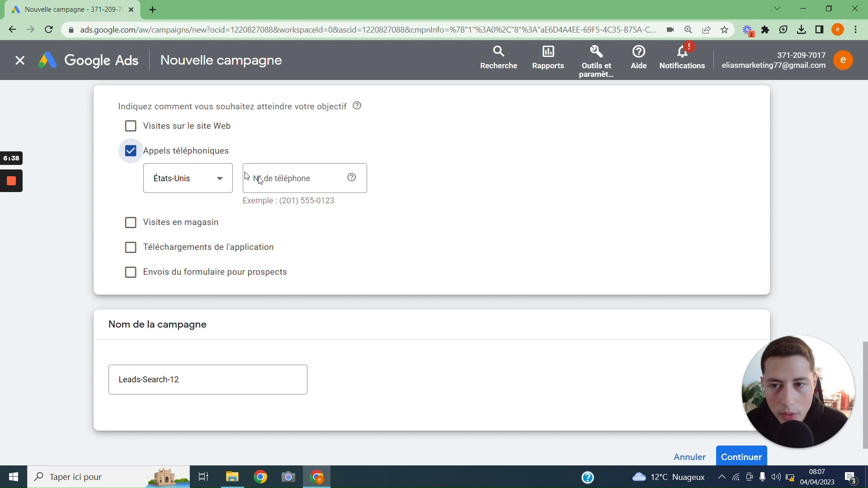
pyautogui.click(267, 181)
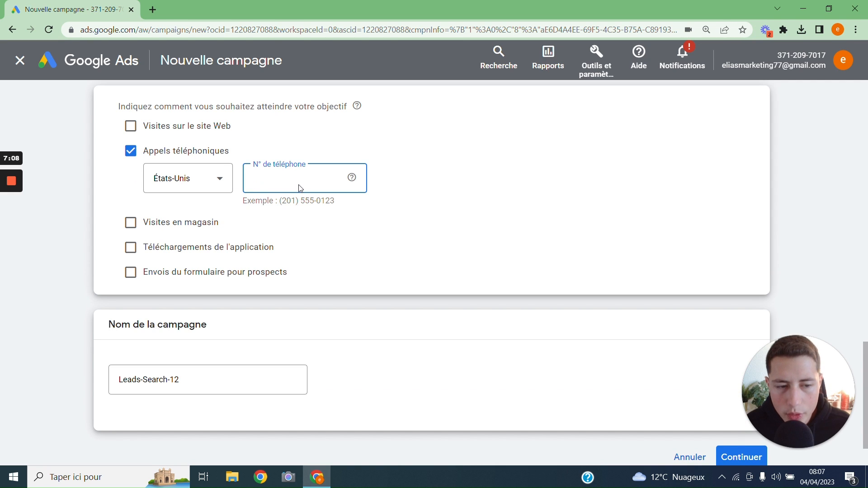
pyautogui.click(223, 183)
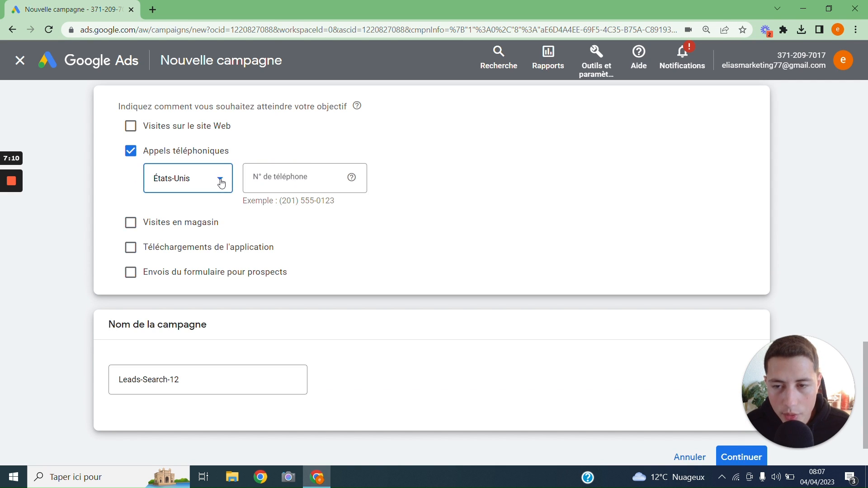
pyautogui.scroll(-7, 217, 269)
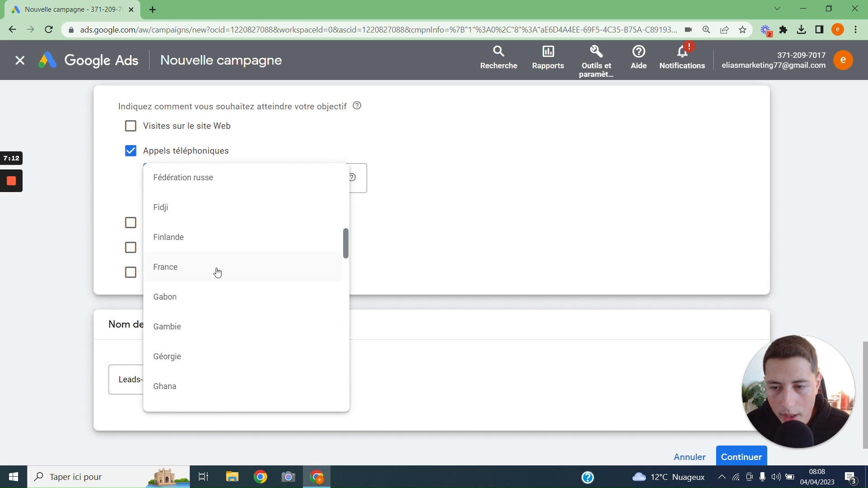
pyautogui.click(213, 267)
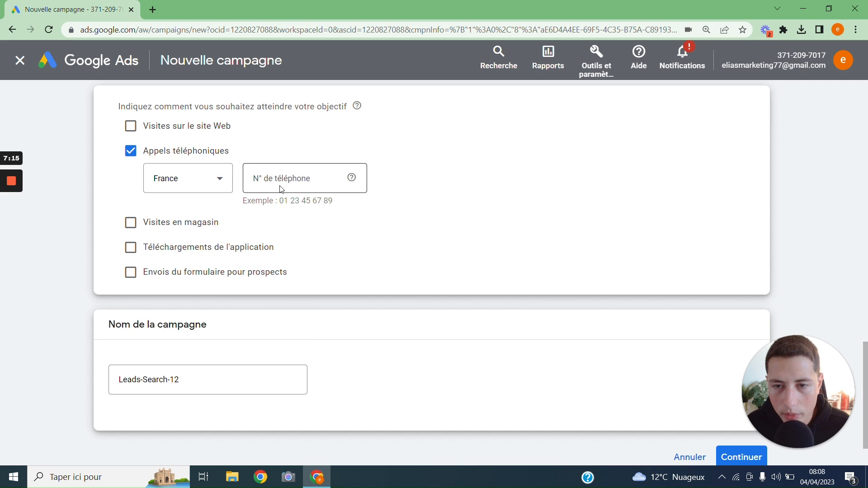
pyautogui.click(278, 186)
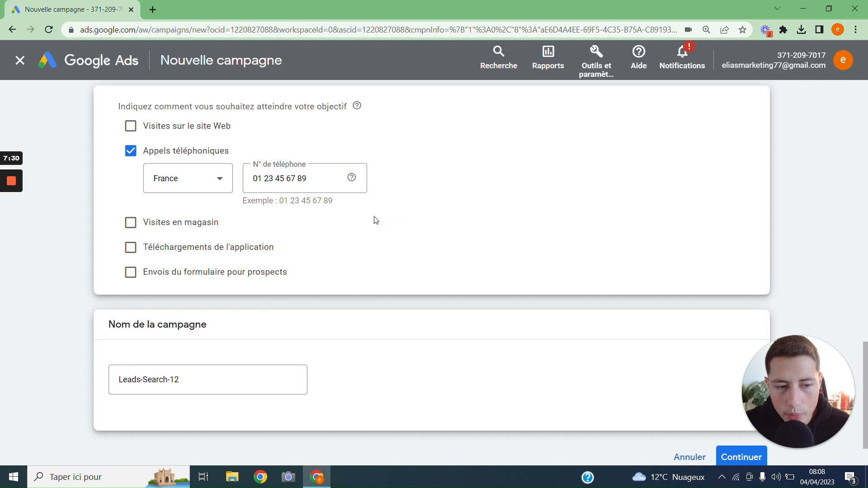
# Keep Leads-Search-12 as the campaign name and continue to the bidding settings
pyautogui.scroll(-2, 280, 246)
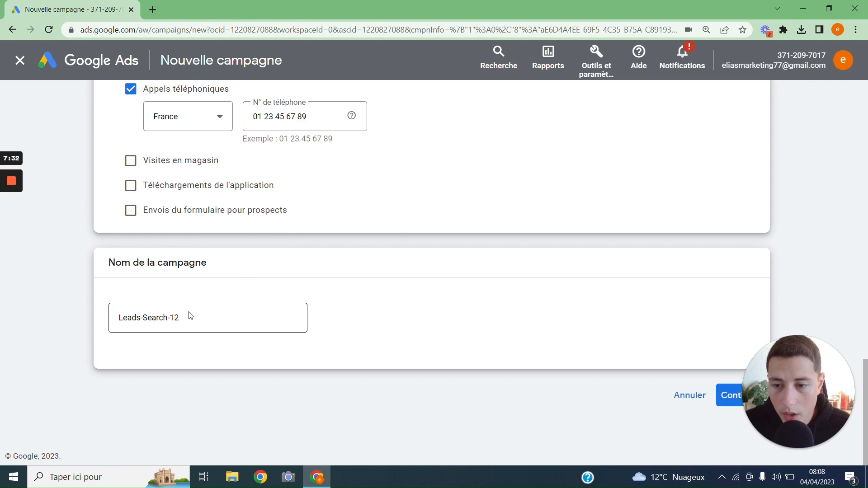
pyautogui.moveTo(179, 317); pyautogui.dragTo(127, 318)
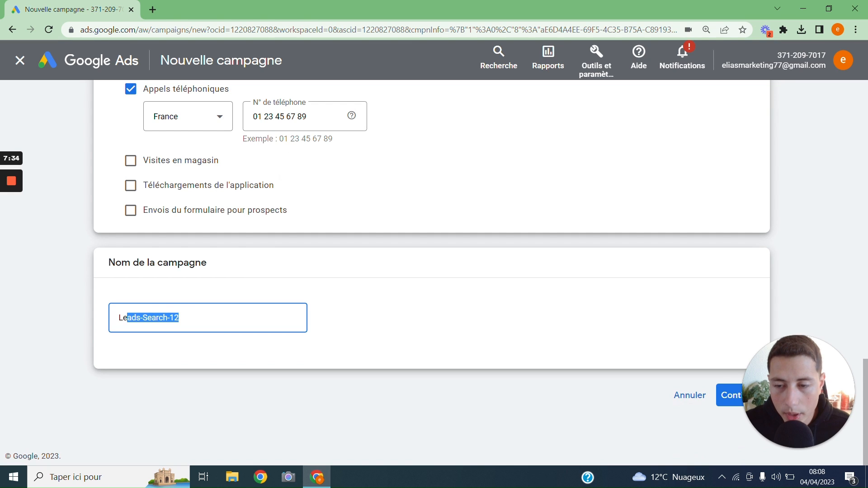
pyautogui.click(194, 315)
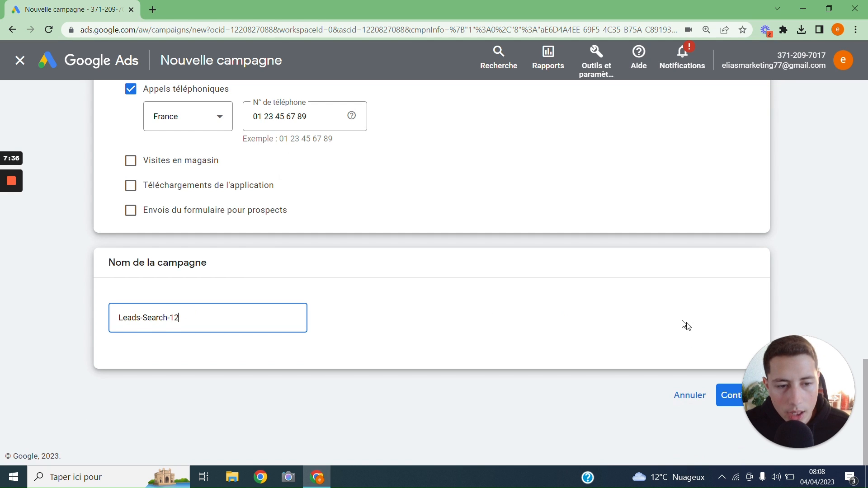
pyautogui.click(713, 392)
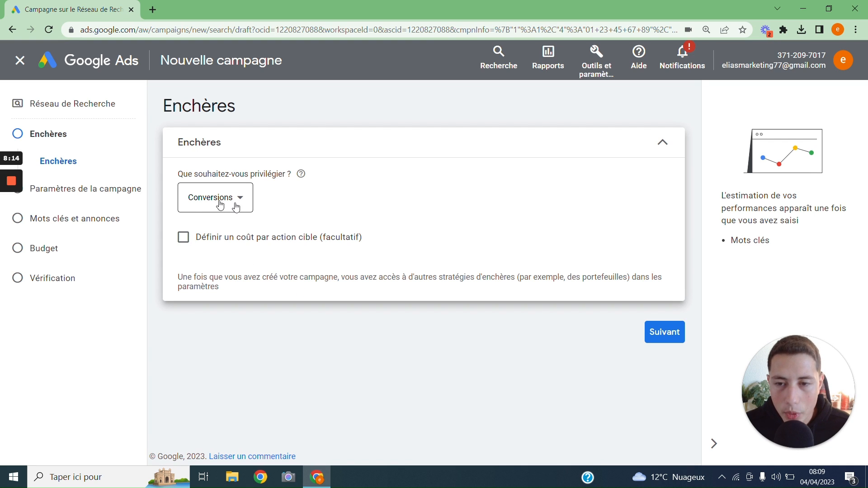
# Set the bidding focus to Clics with a maximum CPC bid limit of 7 € and continue to the campaign settings
pyautogui.click(204, 244)
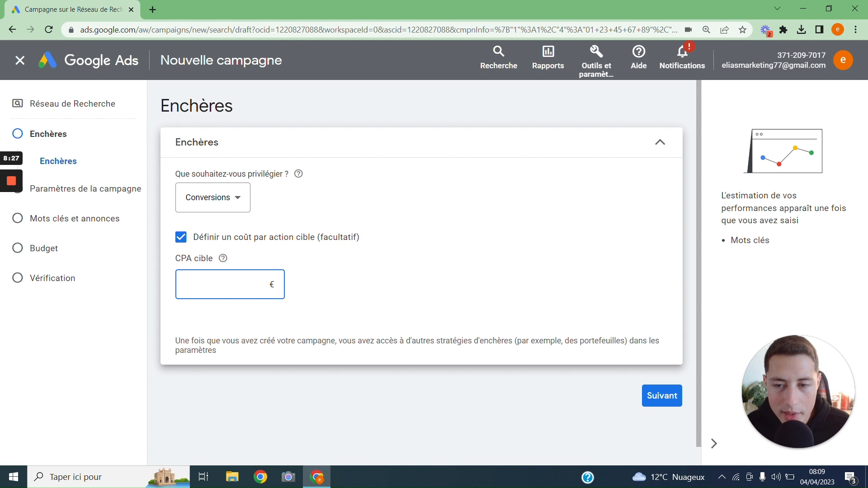
pyautogui.click(225, 201)
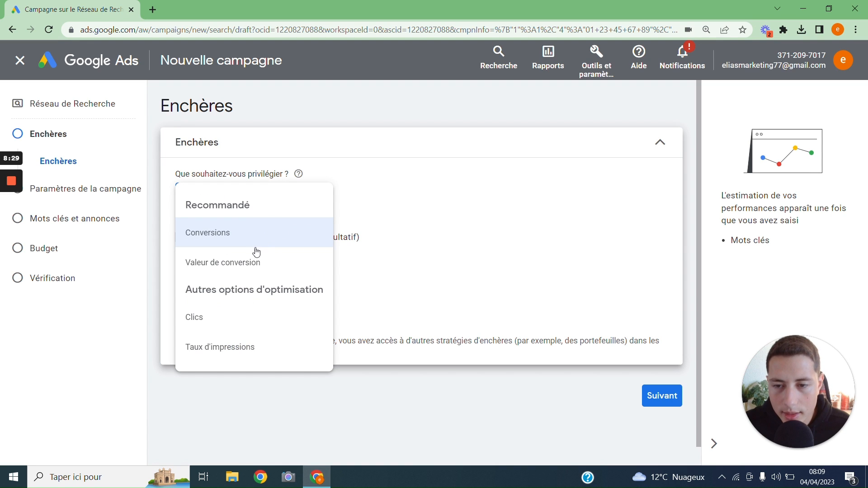
pyautogui.click(201, 324)
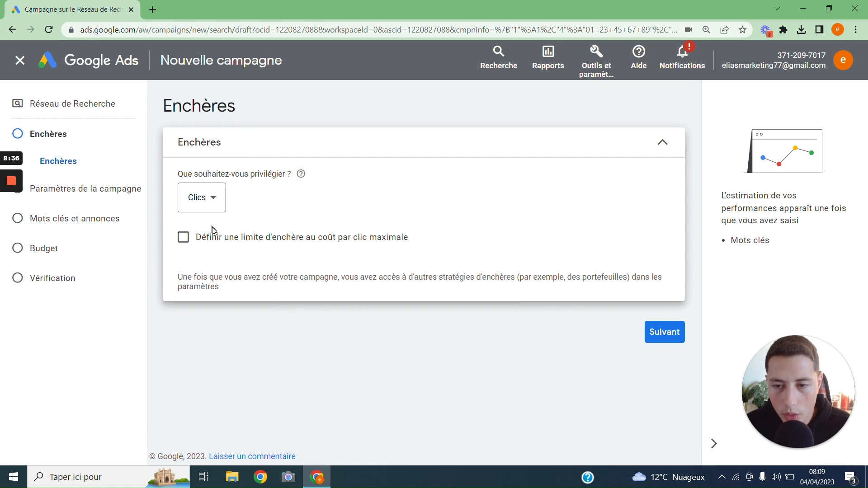
pyautogui.click(183, 238)
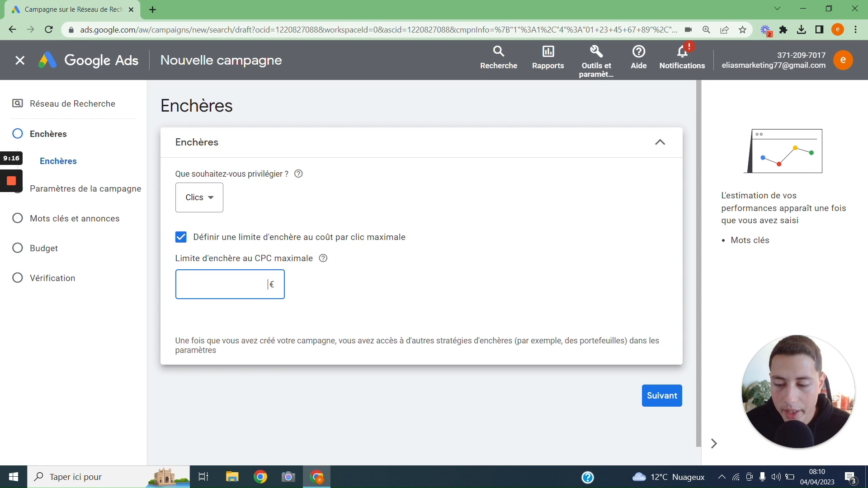
pyautogui.write('7')
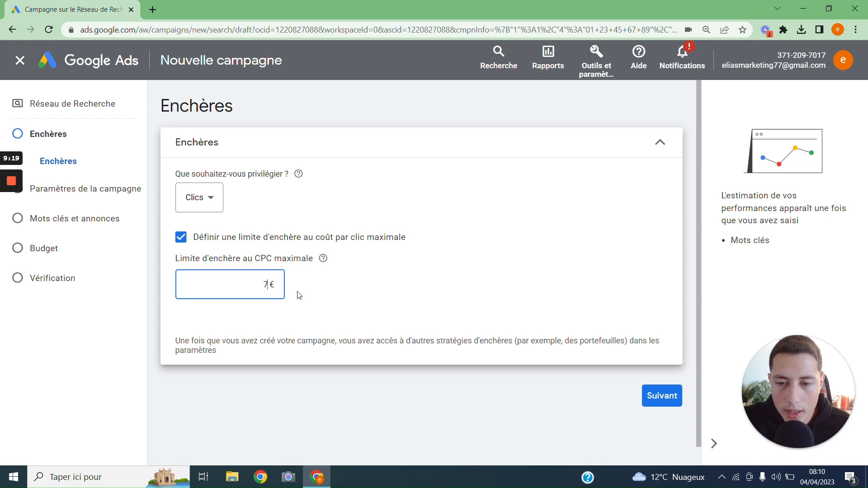
pyautogui.click(314, 298)
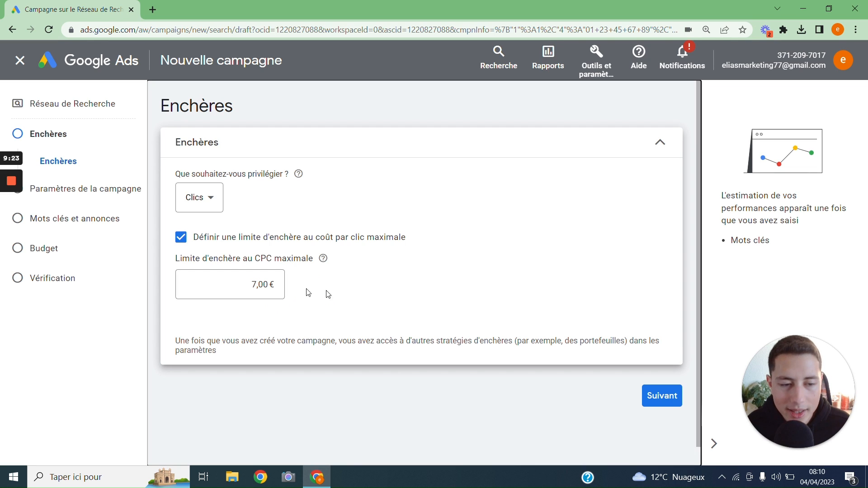
pyautogui.scroll(-1, 380, 302)
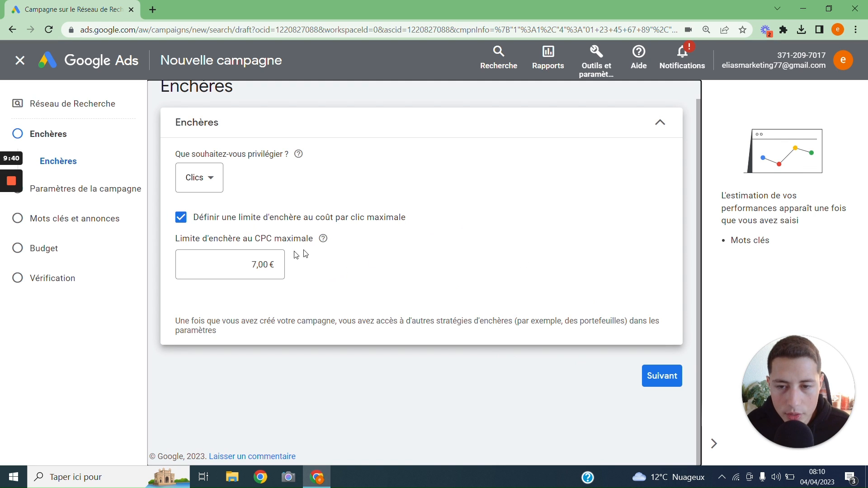
pyautogui.click(659, 383)
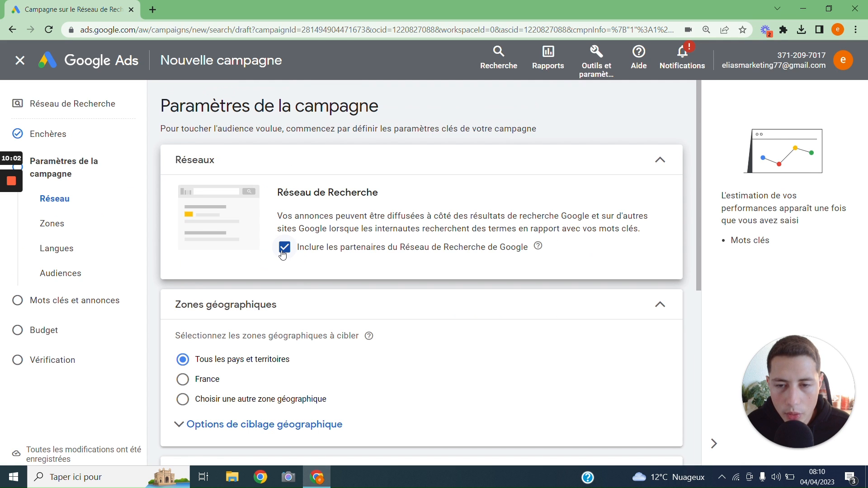
# Exclude the Google Search Network partners from the campaign's networks
pyautogui.click(295, 245)
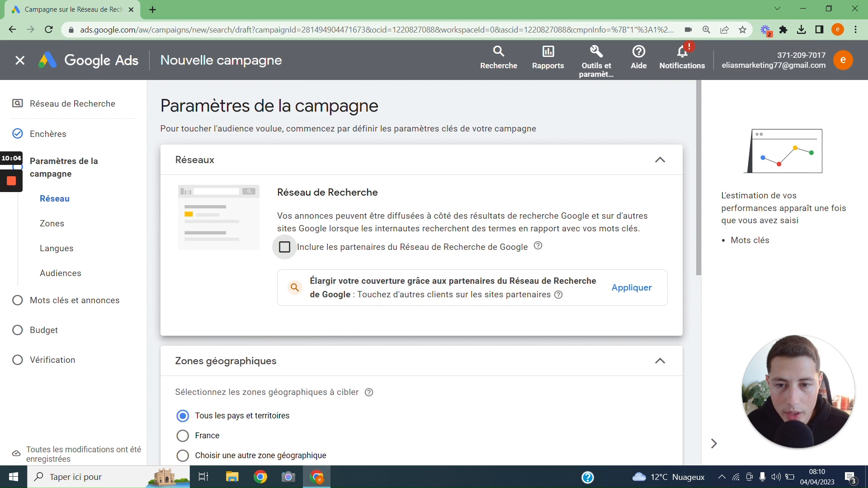
pyautogui.scroll(-3, 343, 226)
pyautogui.scroll(-2, 386, 213)
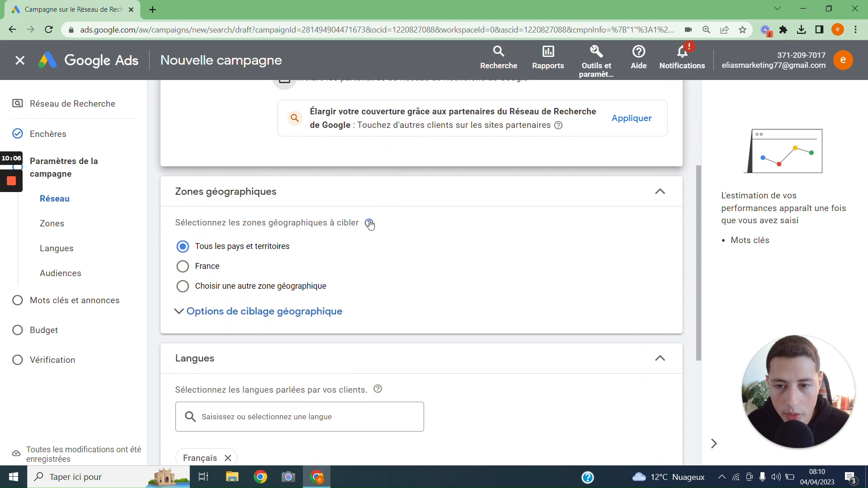
pyautogui.scroll(-1, 271, 251)
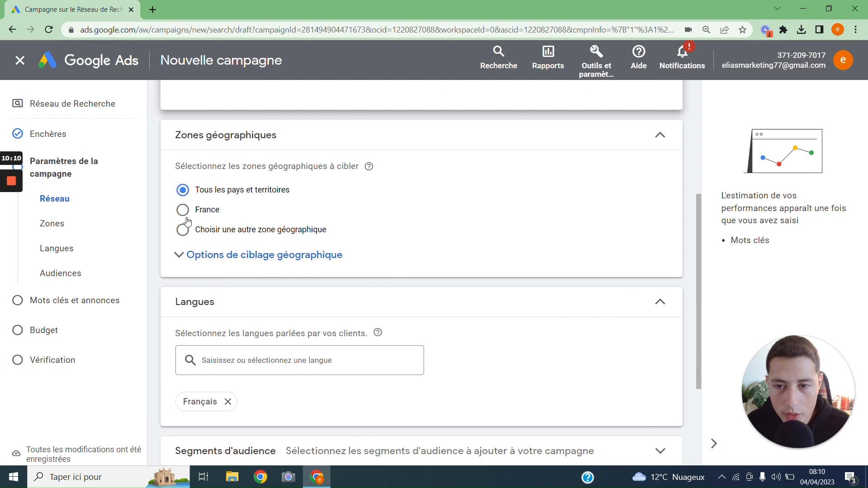
pyautogui.click(264, 243)
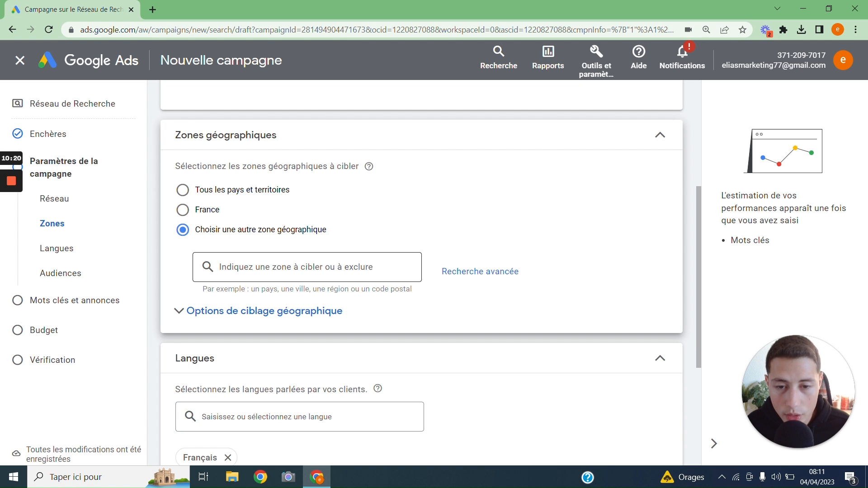
pyautogui.click(460, 273)
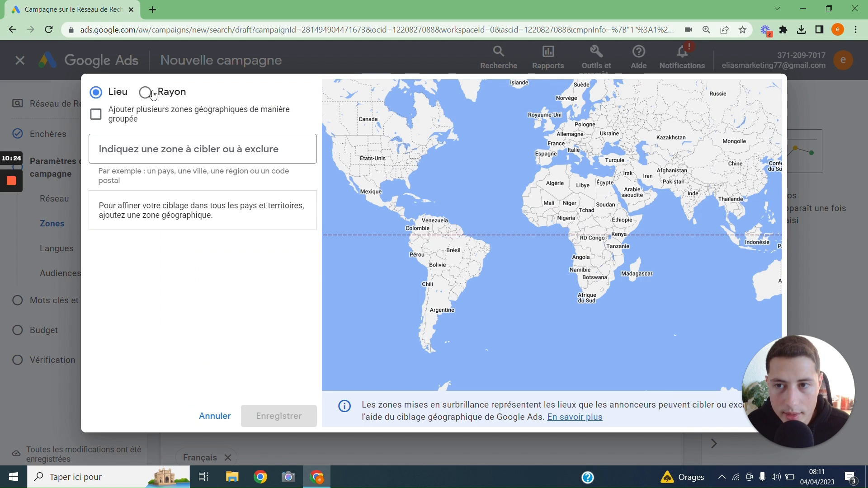
pyautogui.click(149, 93)
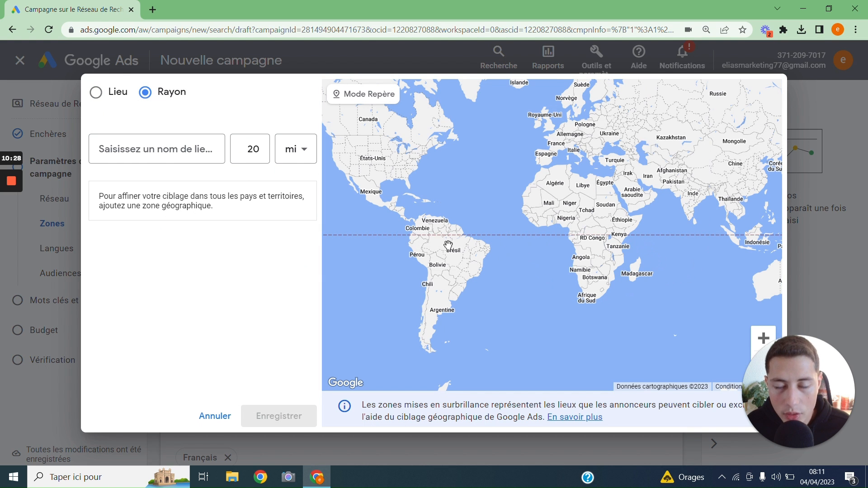
pyautogui.click(194, 160)
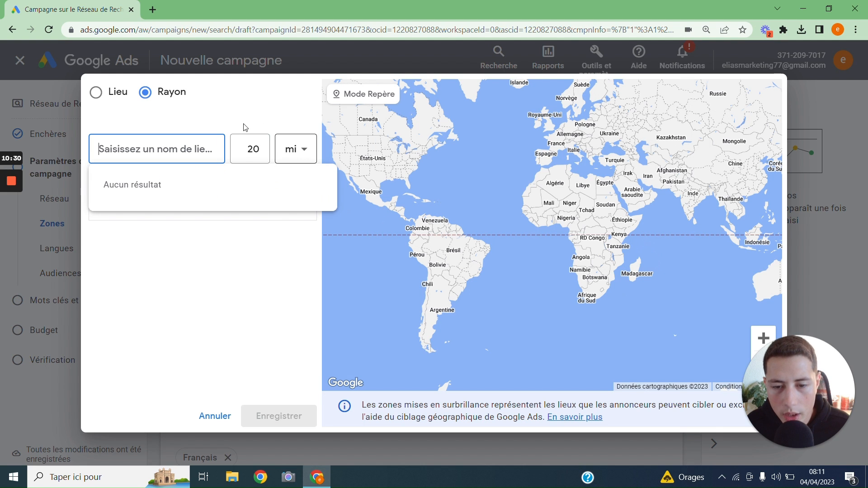
pyautogui.click(222, 417)
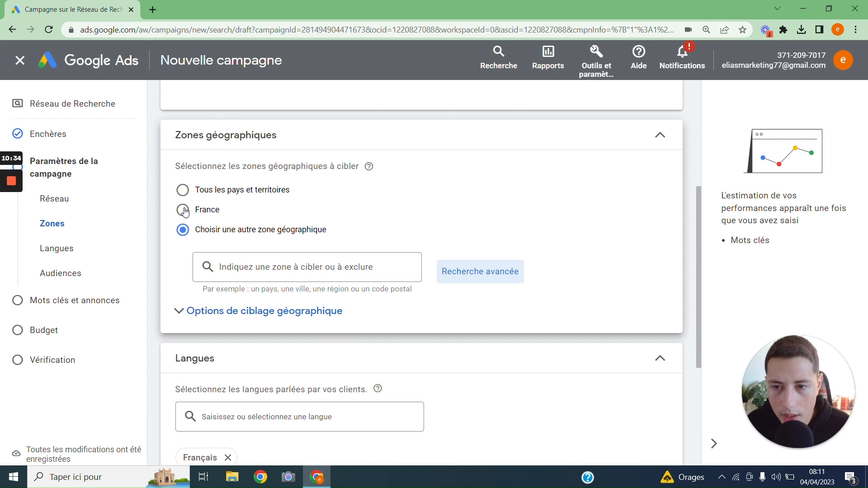
# Target France and restrict the location targeting to Présence, people located in or regularly visiting the targeted areas
pyautogui.click(183, 210)
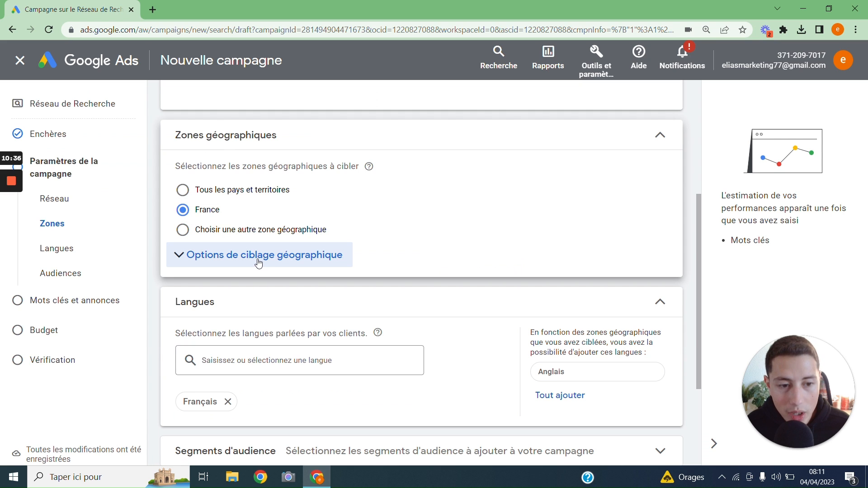
pyautogui.click(258, 263)
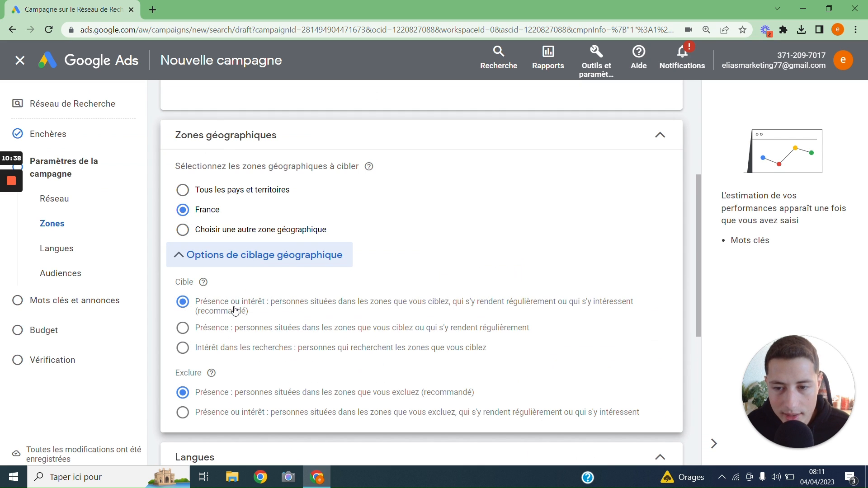
pyautogui.scroll(-1, 235, 310)
pyautogui.click(182, 271)
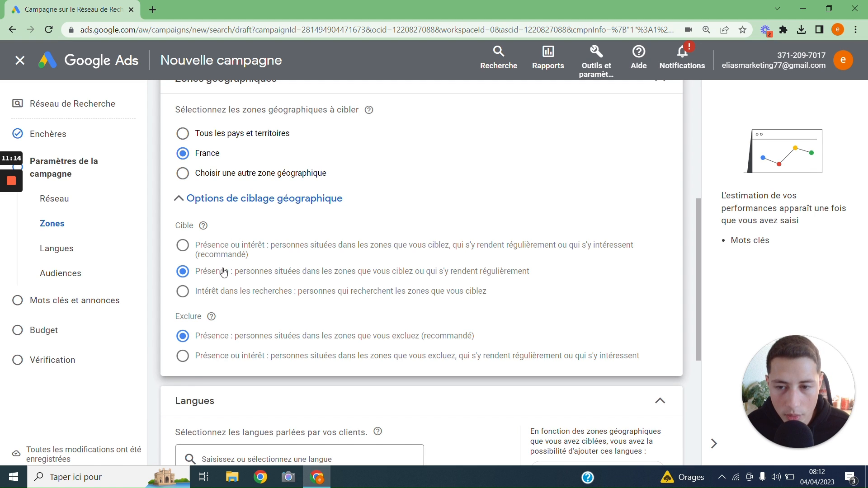
# Look over the language and audience segment sections and reveal the campaign's additional settings
pyautogui.scroll(-5, 262, 243)
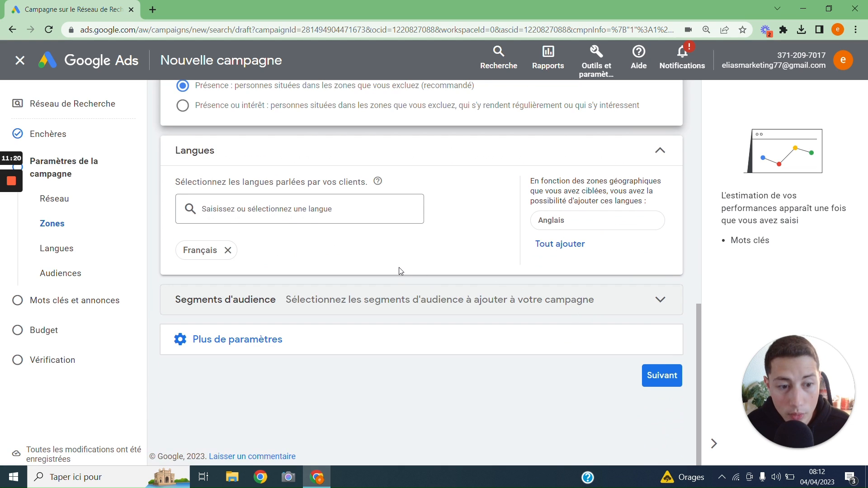
pyautogui.scroll(-1, 397, 267)
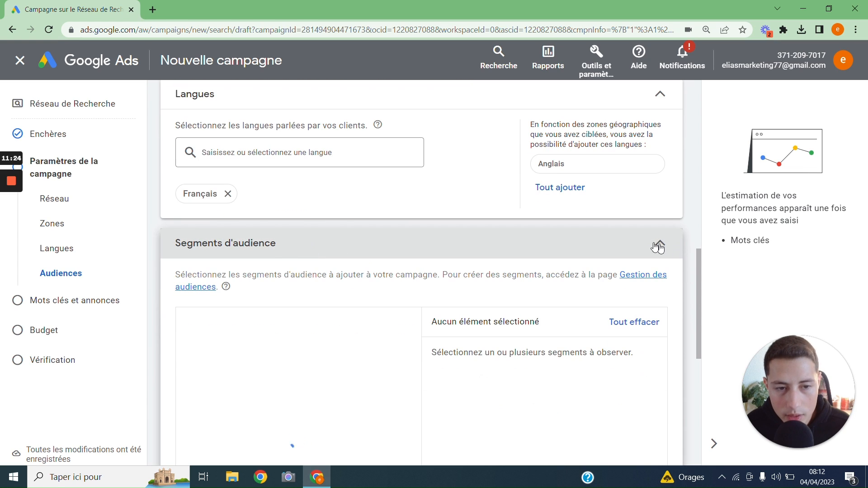
pyautogui.click(547, 247)
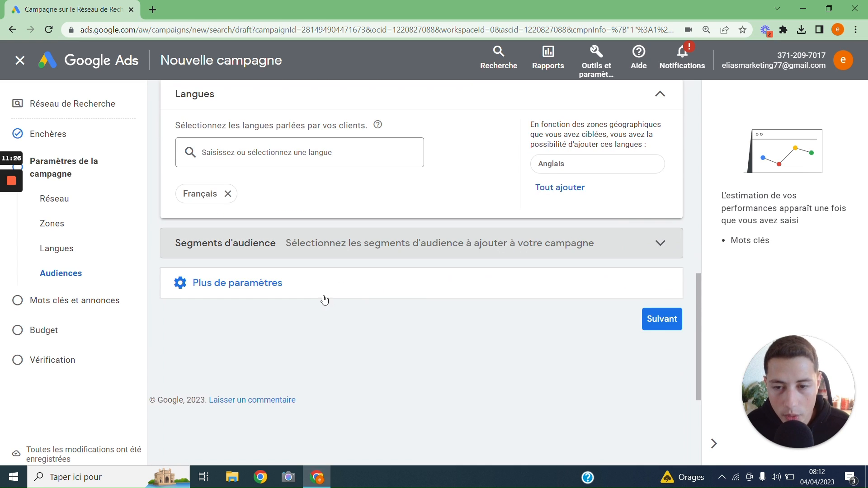
pyautogui.click(399, 290)
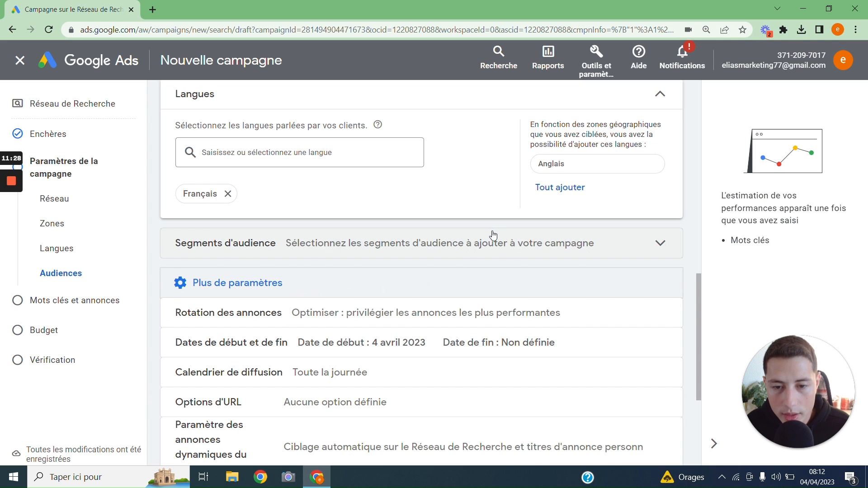
pyautogui.scroll(-2, 492, 235)
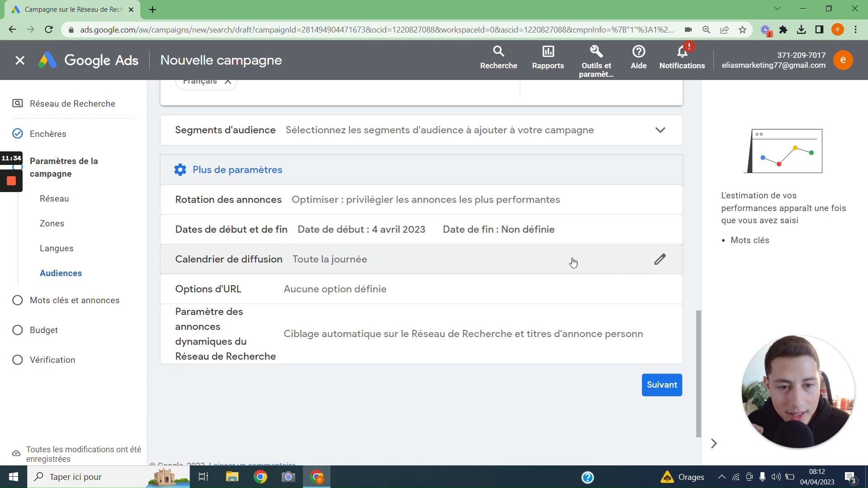
# Check the day options of the ad schedule, keep it on Tous les jours, and continue to the keywords and ads
pyautogui.click(548, 271)
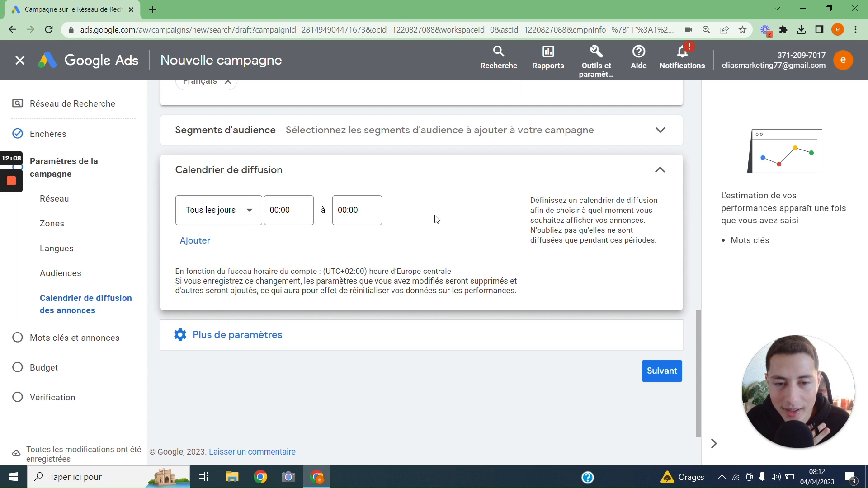
pyautogui.click(231, 217)
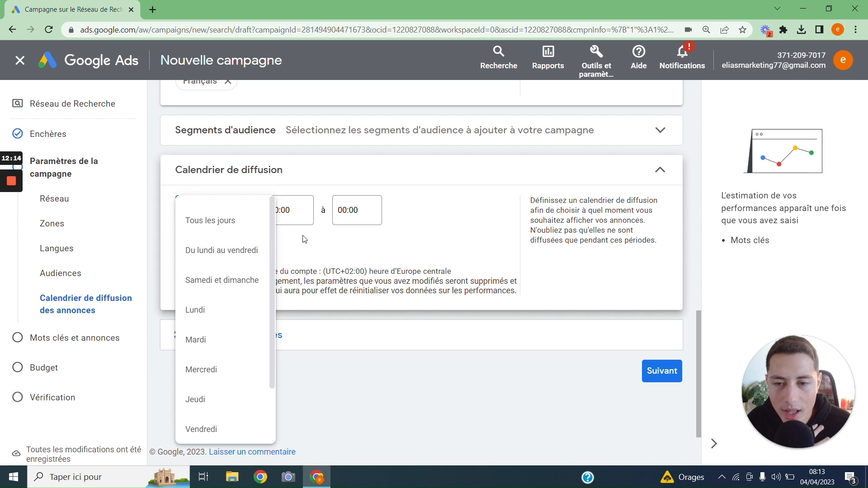
pyautogui.click(338, 239)
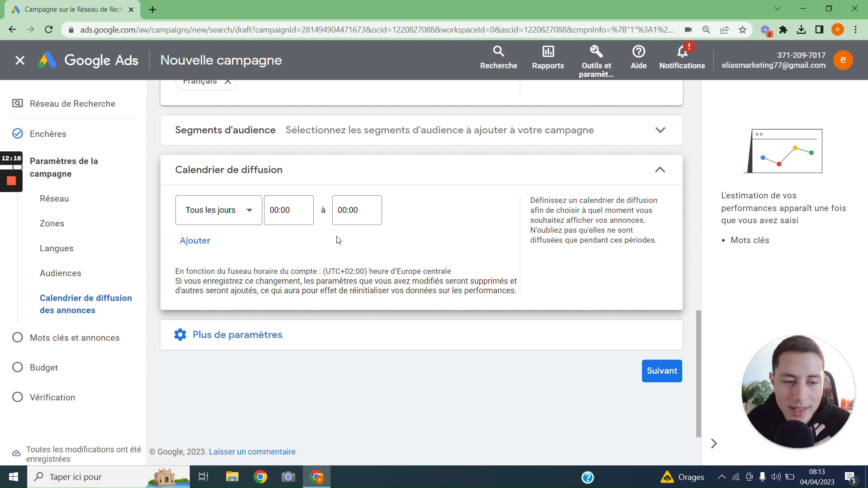
pyautogui.click(667, 182)
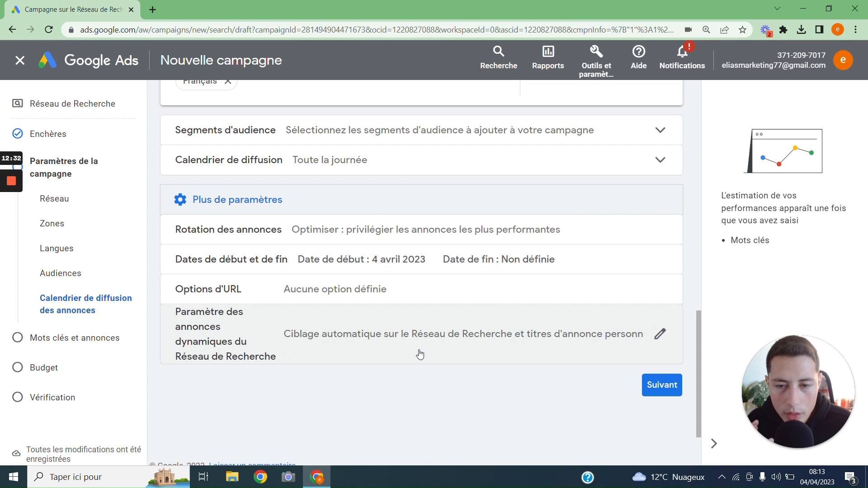
pyautogui.click(663, 385)
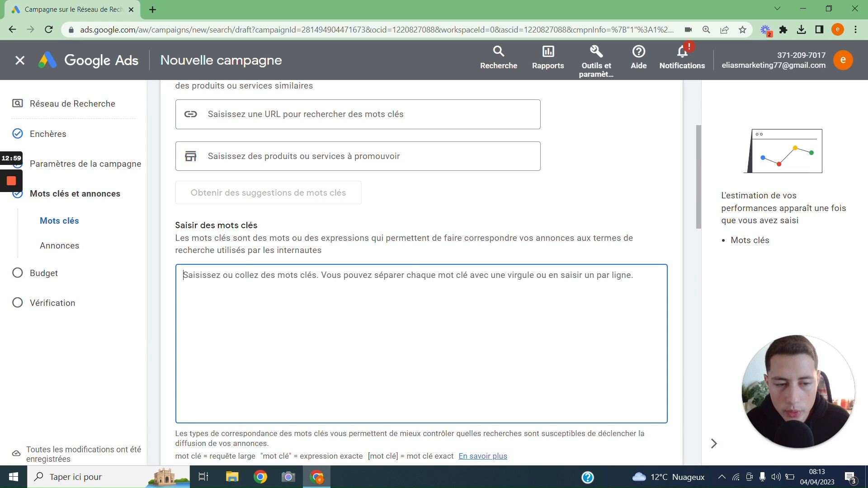
# Generate keyword suggestions for the service "architecte" and look through the resulting keyword list
pyautogui.click(362, 158)
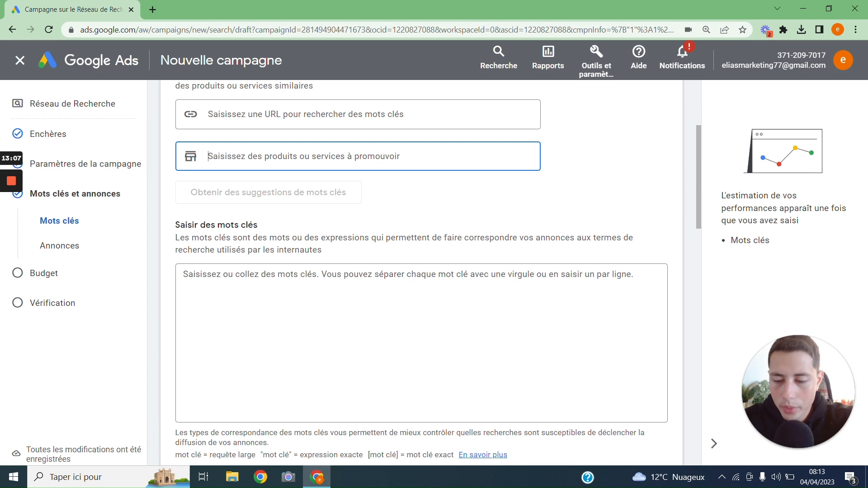
pyautogui.write('a')
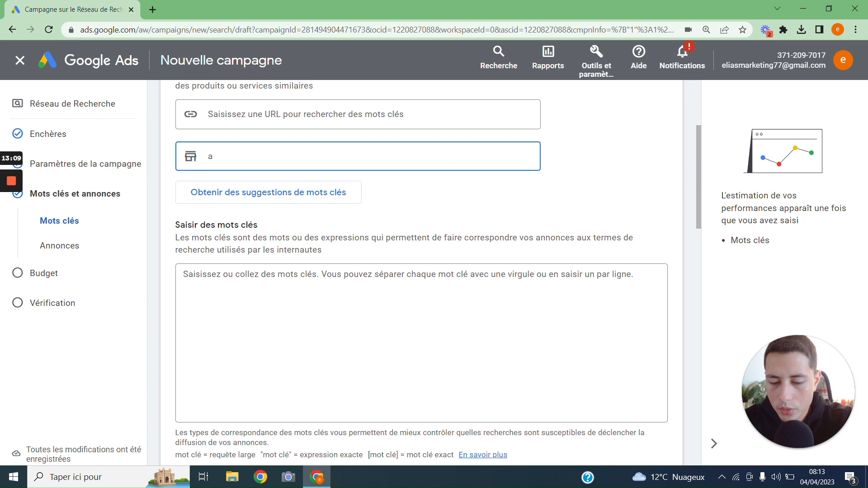
pyautogui.write('r')
pyautogui.write('chitecte')
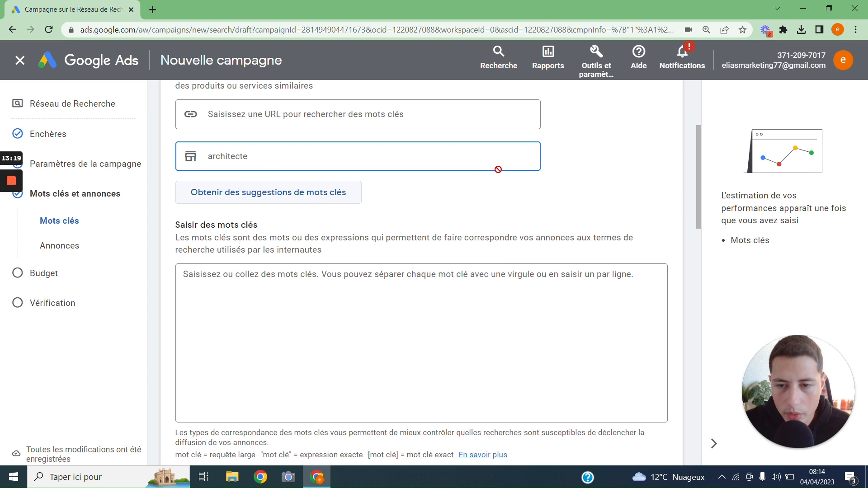
pyautogui.press('Return')
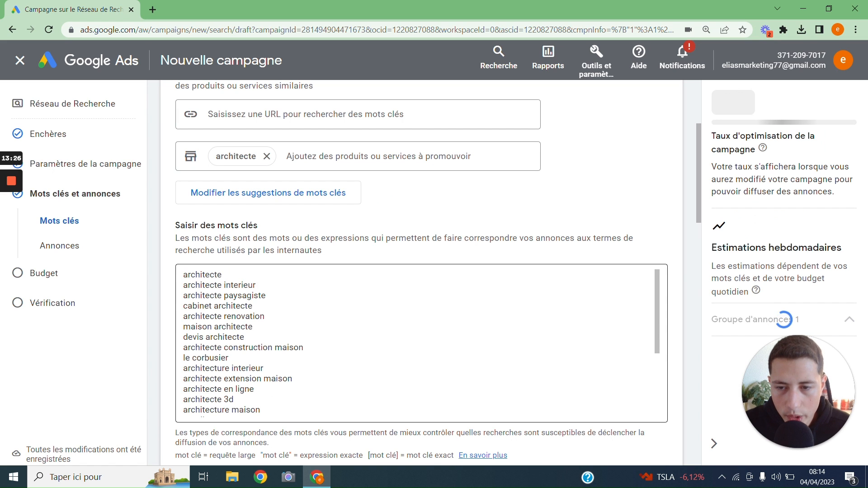
pyautogui.scroll(-3, 420, 343)
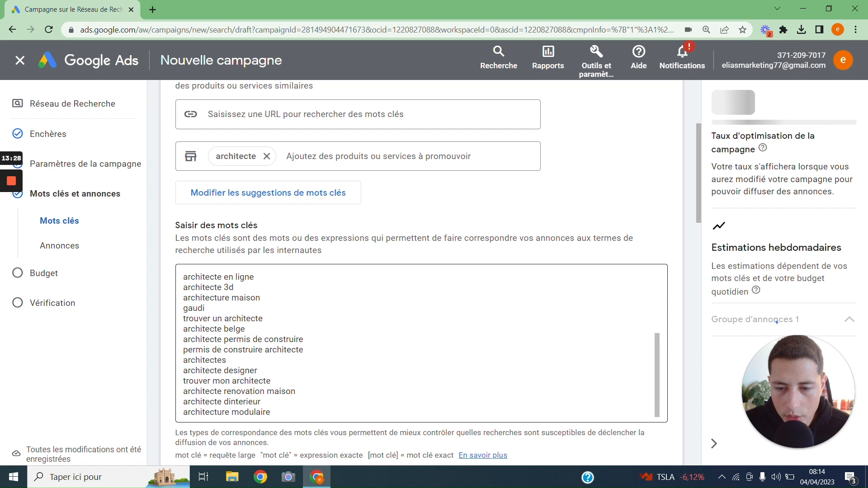
pyautogui.scroll(5, 420, 343)
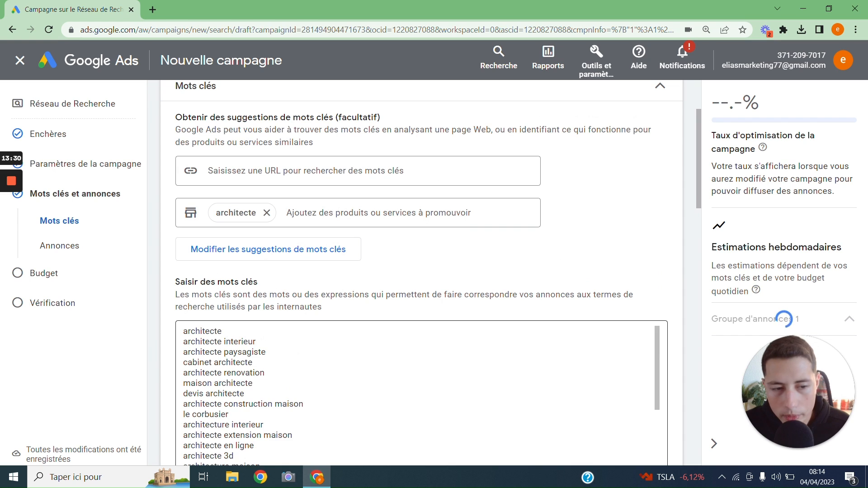
# Replace the suggested keywords with only the phrase-match "architecte" and the exact-match [architecte]
pyautogui.scroll(-1, 420, 389)
pyautogui.scroll(-1, 172, 317)
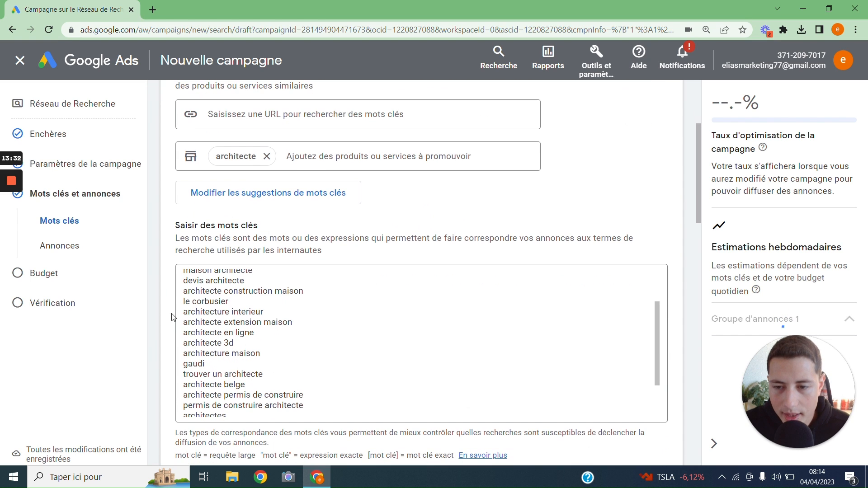
pyautogui.scroll(2, 180, 318)
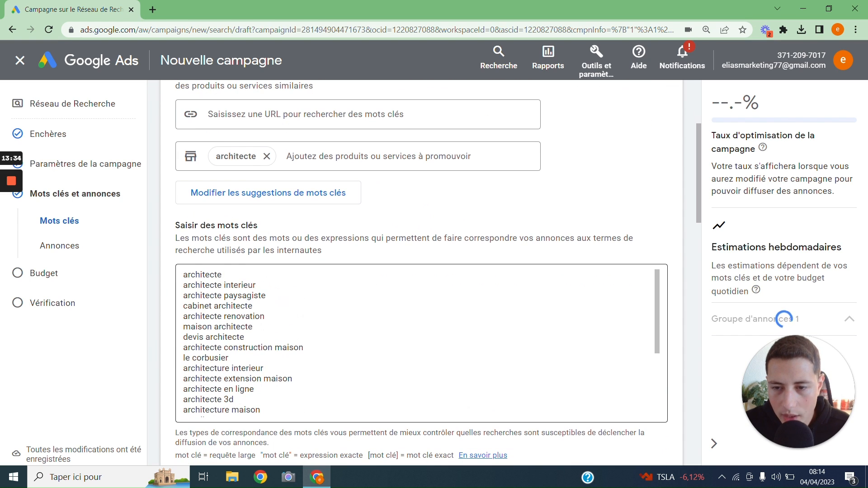
pyautogui.click(183, 285)
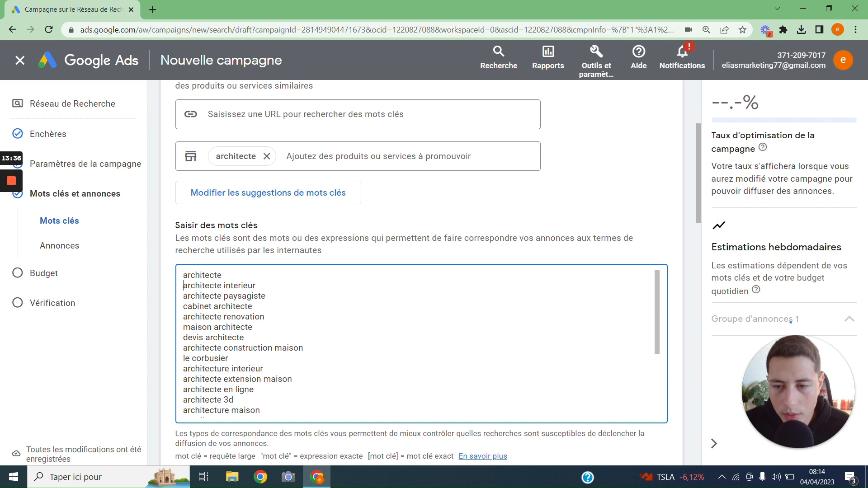
pyautogui.scroll(1, 183, 285)
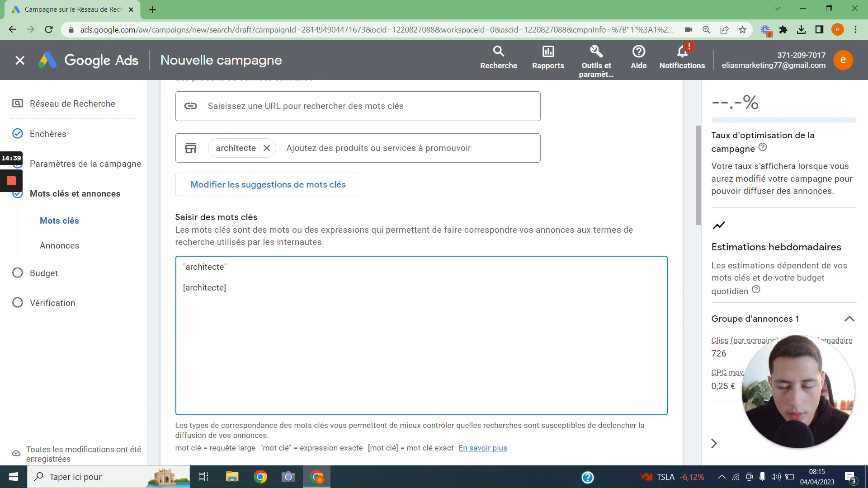
# Examine the new call ad form below the keywords, including its France country setting and phone number field
pyautogui.scroll(-1, 420, 271)
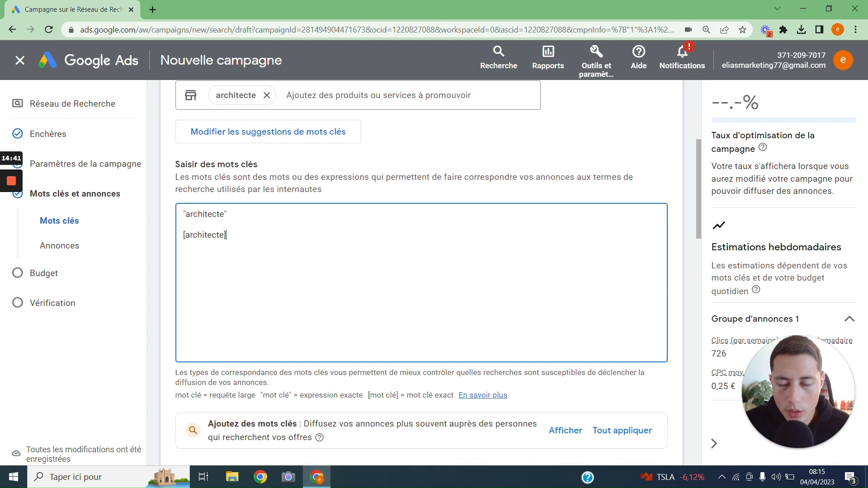
pyautogui.scroll(-1, 421, 272)
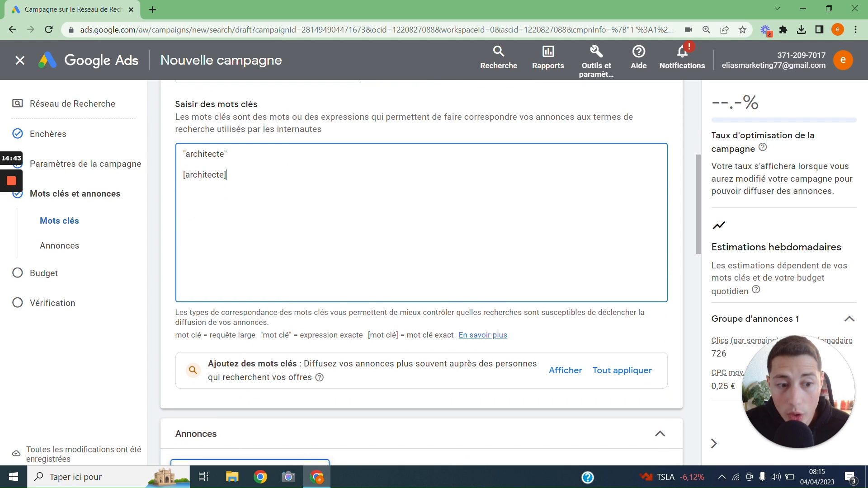
pyautogui.scroll(-4, 246, 258)
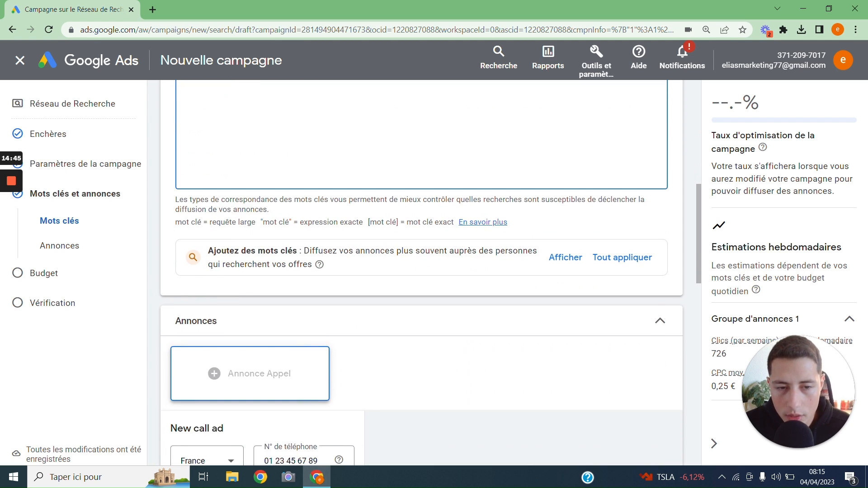
pyautogui.scroll(-3, 362, 222)
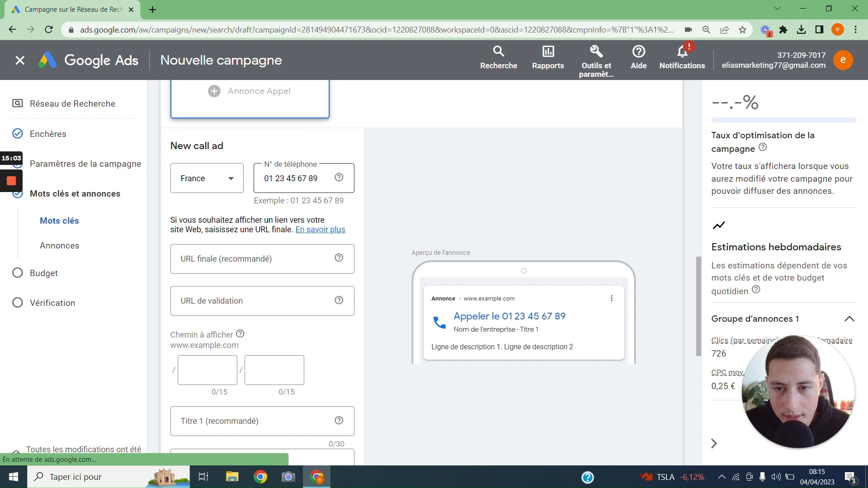
pyautogui.click(297, 185)
pyautogui.scroll(-1, 322, 233)
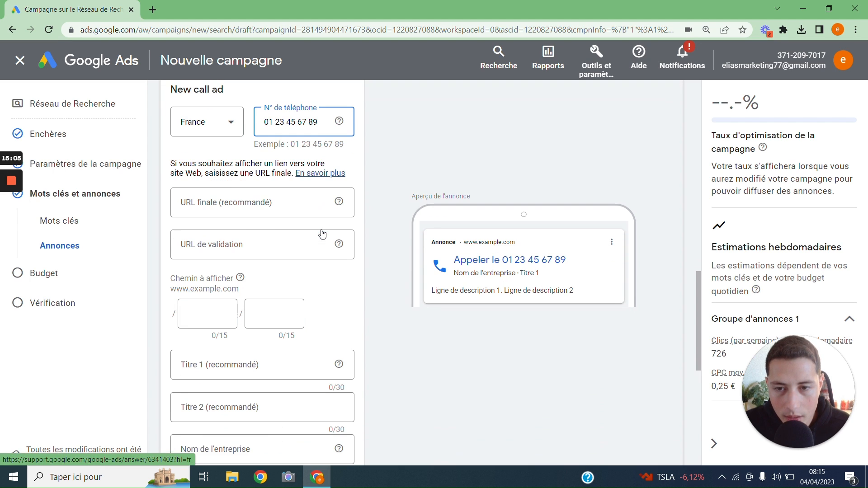
# Try exemple.fr as the call ad's final URL and clear the field again
pyautogui.click(262, 203)
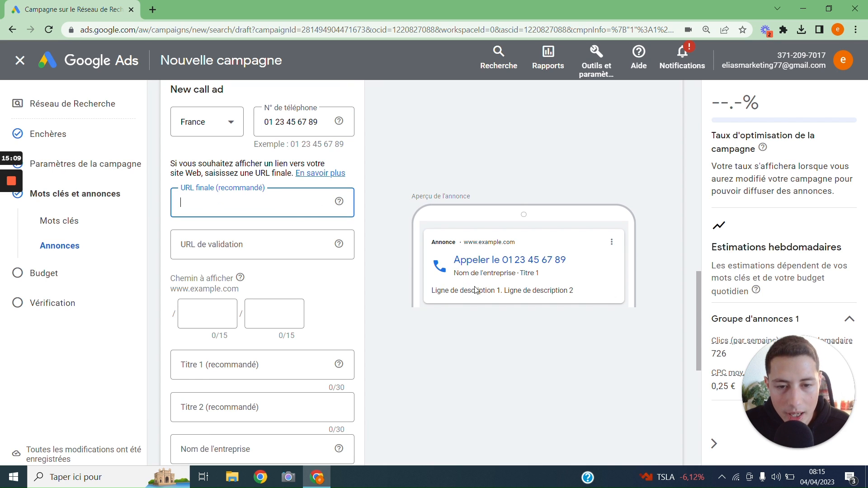
pyautogui.write('exemple.fr')
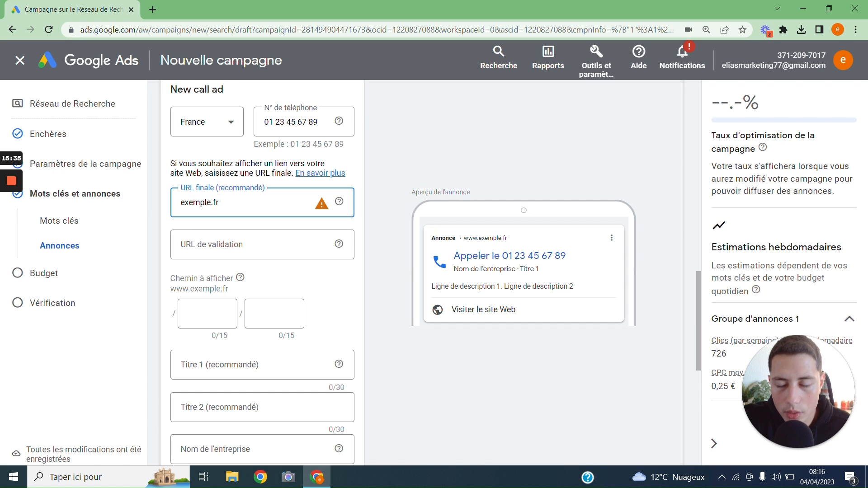
pyautogui.moveTo(224, 206); pyautogui.dragTo(171, 209)
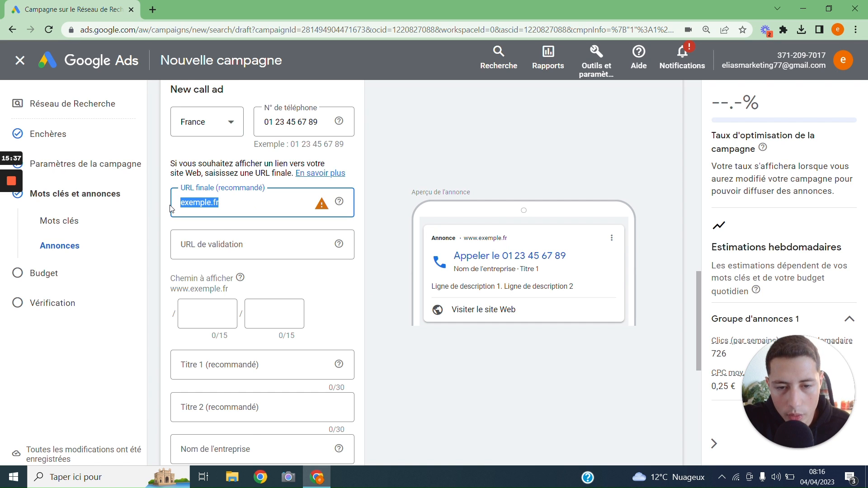
pyautogui.press('BackSpace')
# Read the help on the call ad's validation URL and look at its display path fields
pyautogui.scroll(-1, 262, 272)
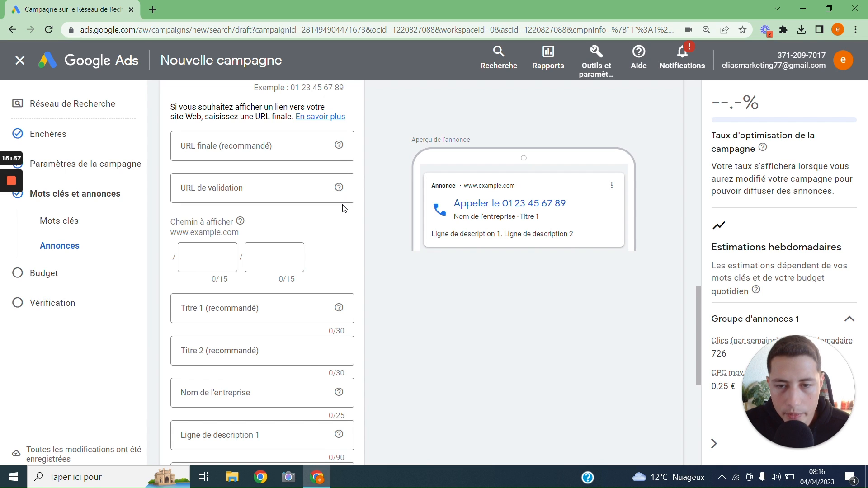
pyautogui.moveTo(339, 190)
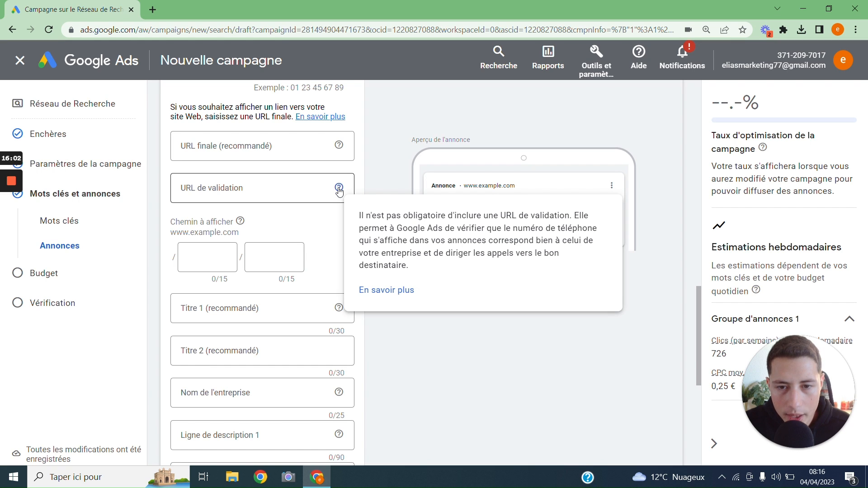
pyautogui.click(278, 198)
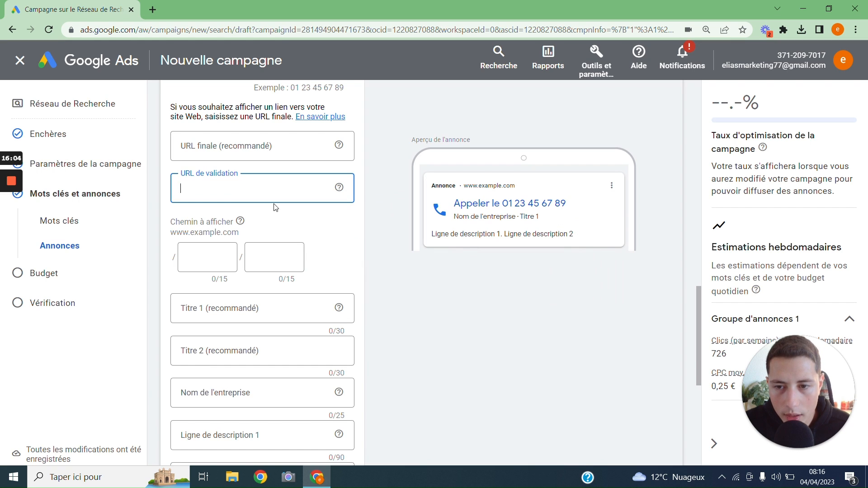
pyautogui.click(209, 258)
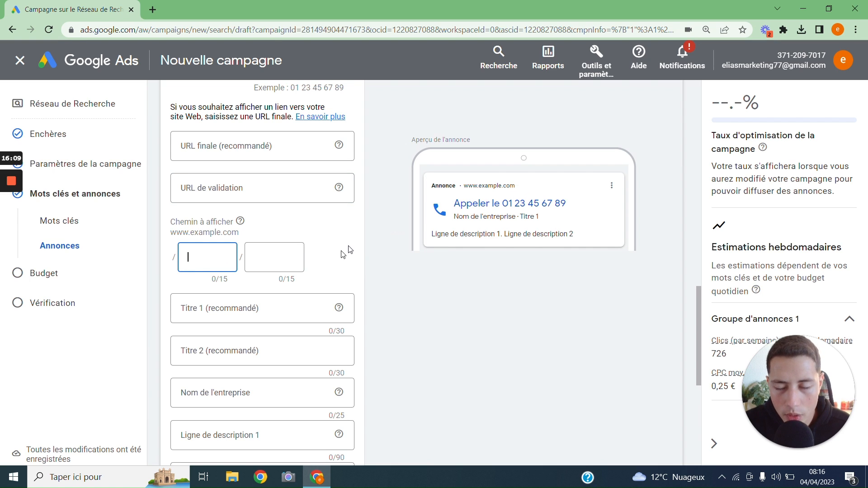
# Set the call ad's first title to Architecte Lyon and its second title to Devis gratuit
pyautogui.scroll(-1, 339, 254)
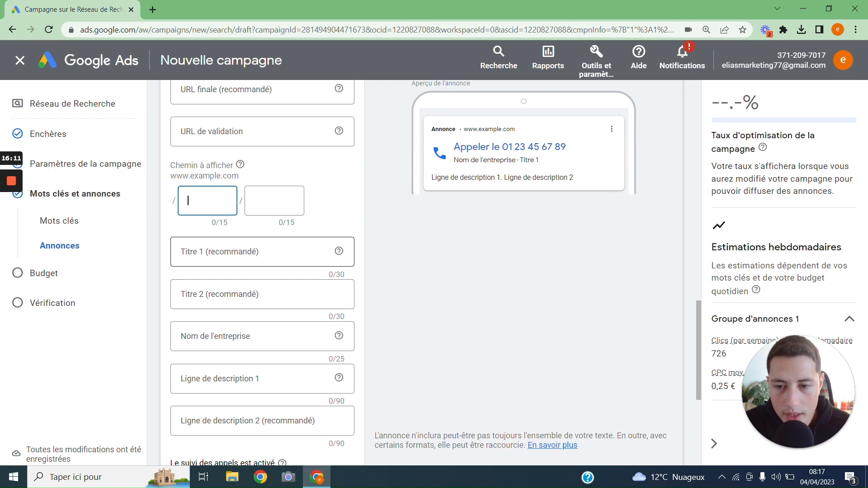
pyautogui.click(276, 259)
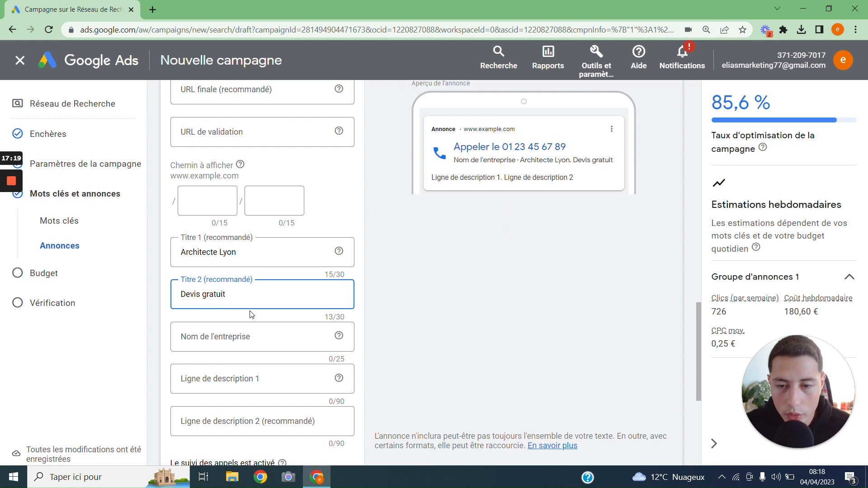
pyautogui.scroll(-1, 251, 316)
pyautogui.scroll(1, 251, 320)
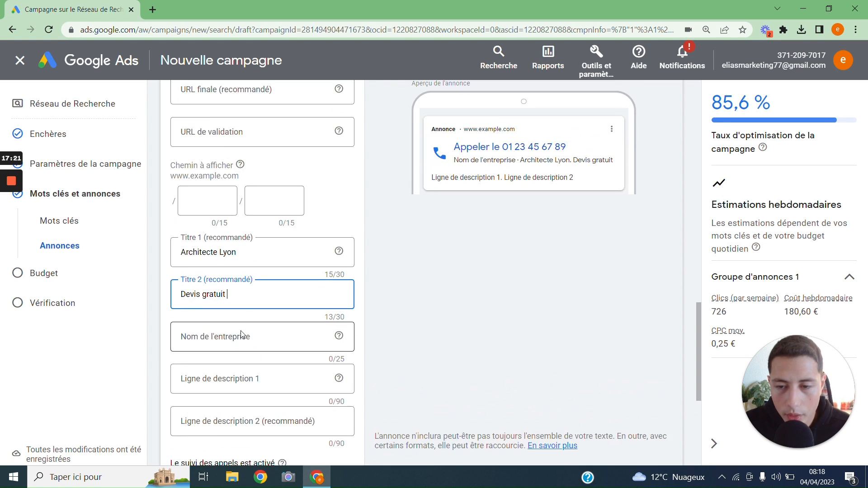
# Keep the call ad's conversion action on Utiliser les paramètres de compte (Appels à partir des annonces) and save the ad without a business name
pyautogui.click(246, 336)
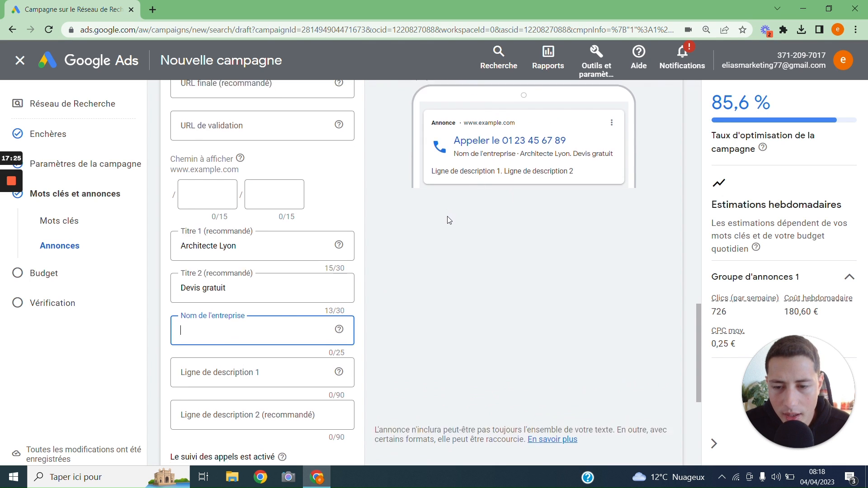
pyautogui.scroll(-2, 445, 219)
pyautogui.press('Tab')
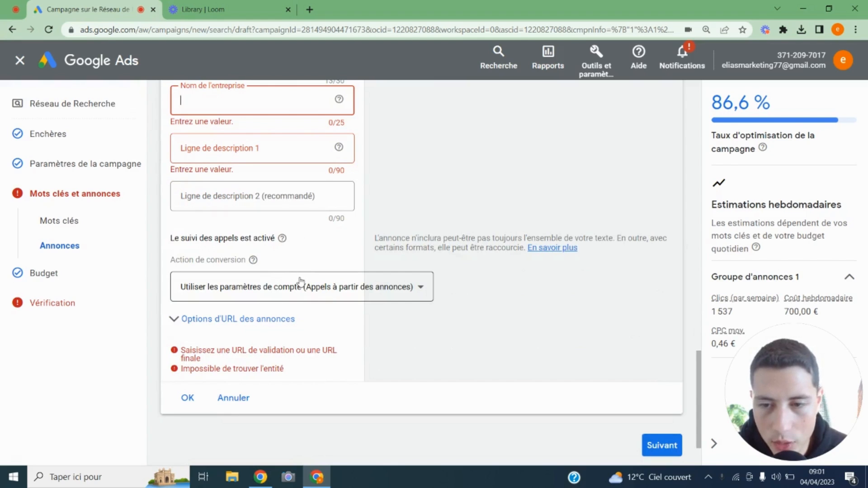
pyautogui.click(312, 289)
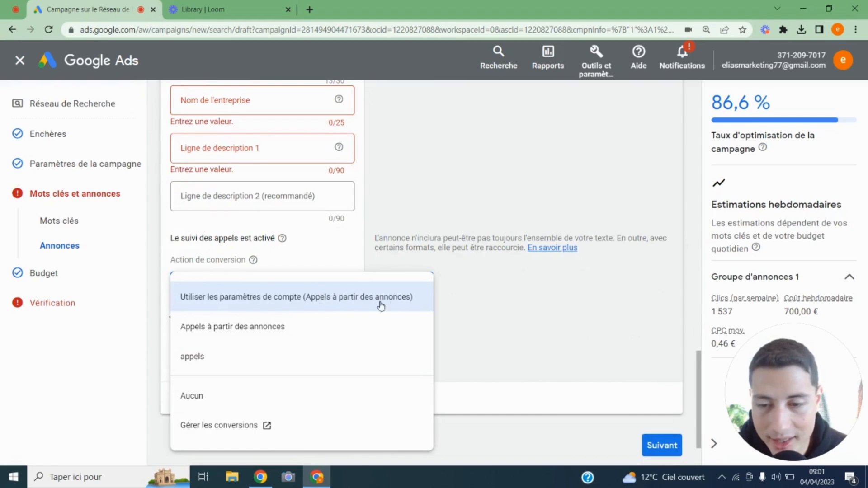
pyautogui.click(301, 297)
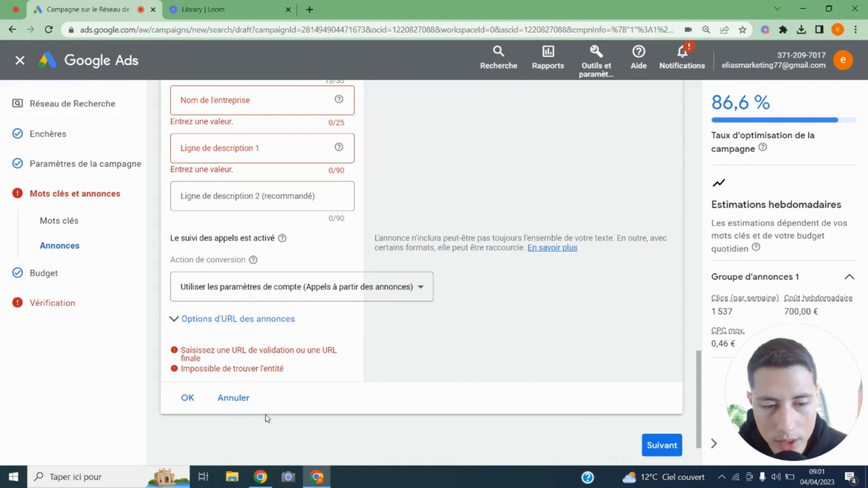
pyautogui.click(185, 399)
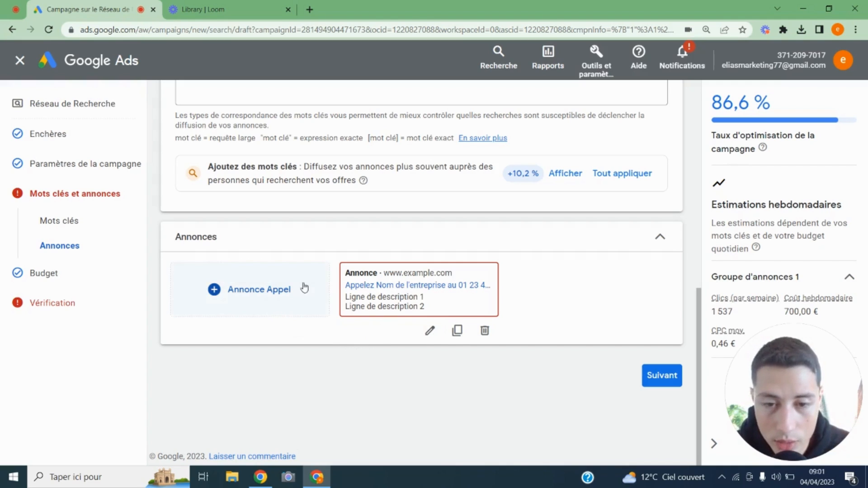
# Continue to the budget, keep the average daily budget at 100,00 €, and proceed to the campaign verification
pyautogui.click(665, 380)
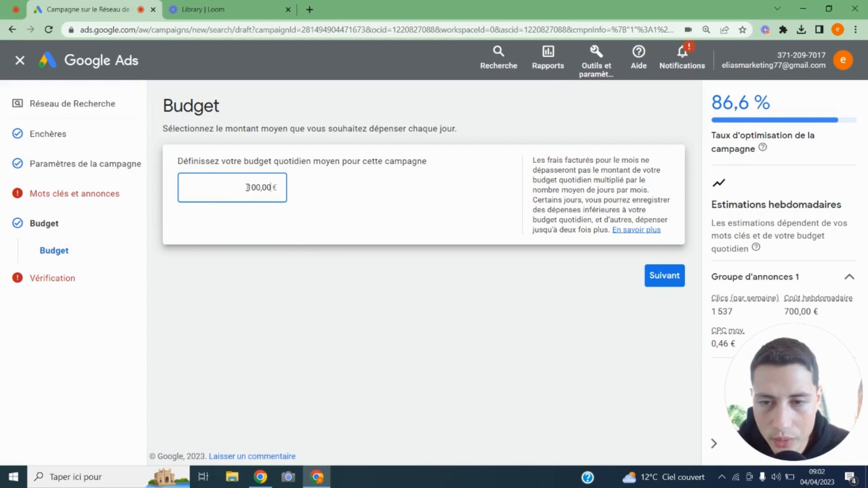
pyautogui.moveTo(248, 187); pyautogui.dragTo(256, 191)
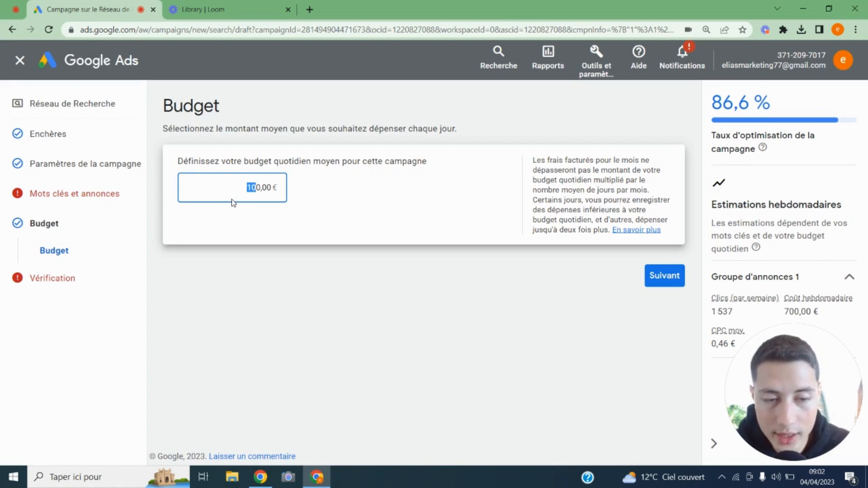
pyautogui.click(247, 189)
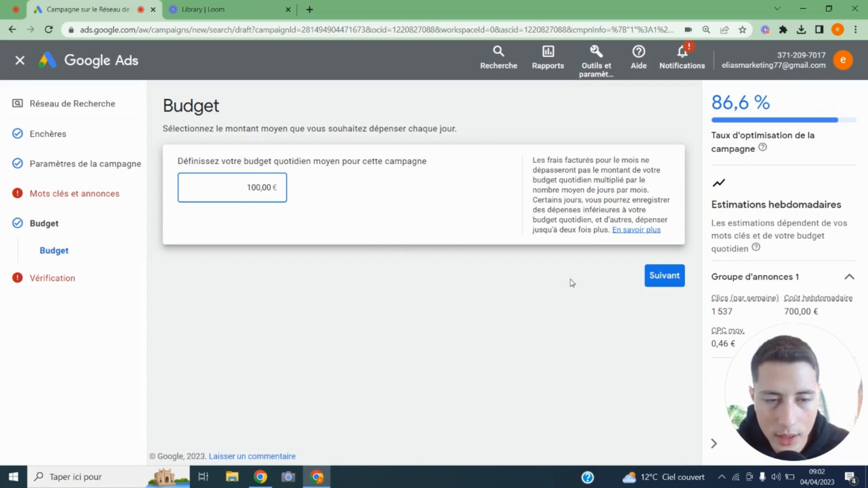
pyautogui.click(668, 287)
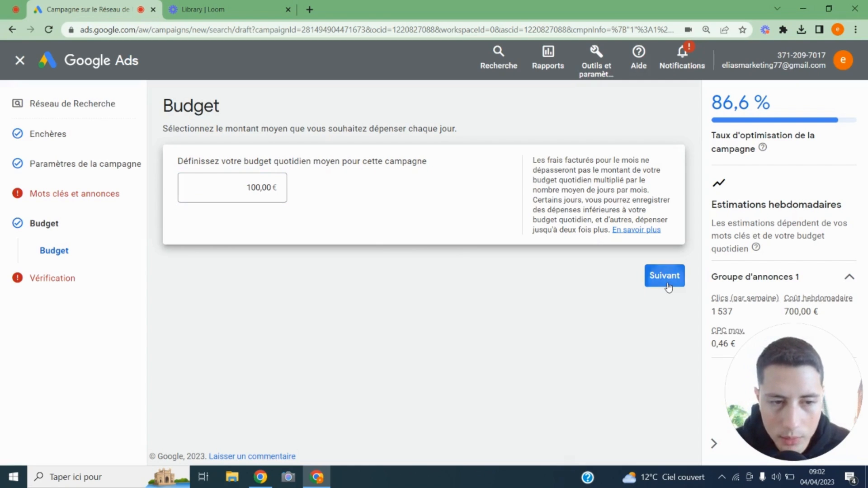
# Review the verification page's problems, recommendations, campaign overview and bidding summary
pyautogui.scroll(-4, 482, 268)
pyautogui.scroll(4, 482, 269)
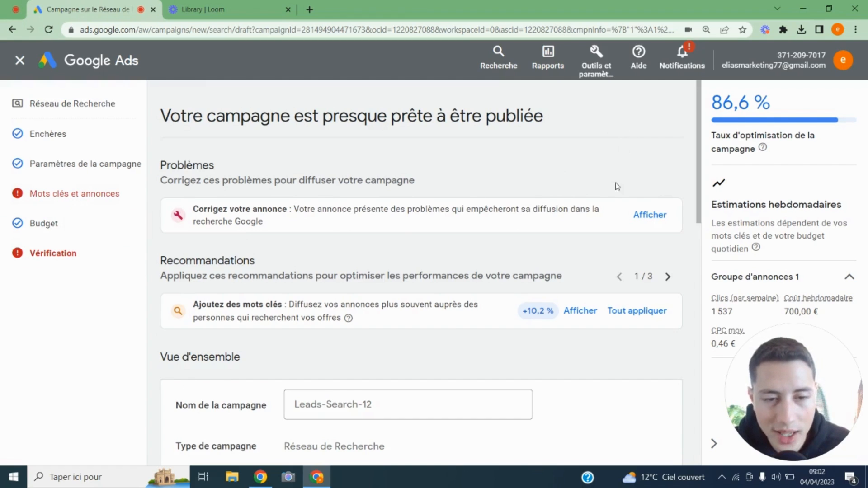
pyautogui.scroll(-1, 602, 201)
pyautogui.scroll(-3, 600, 202)
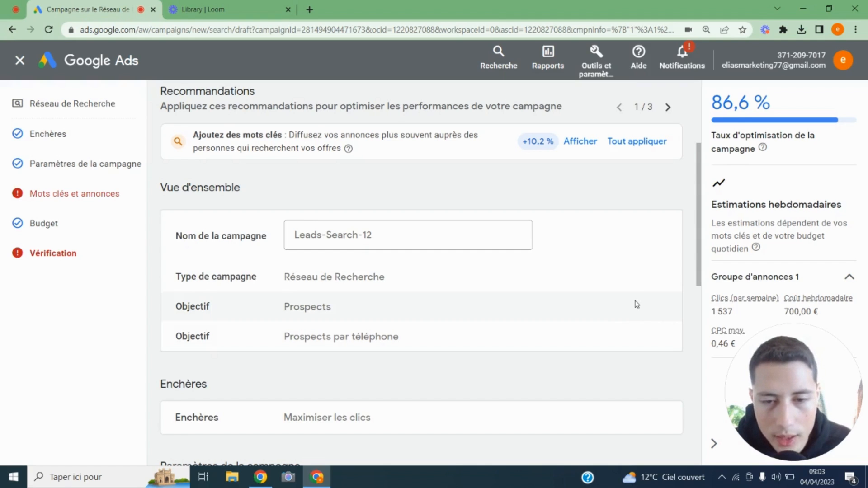
pyautogui.scroll(-1, 557, 307)
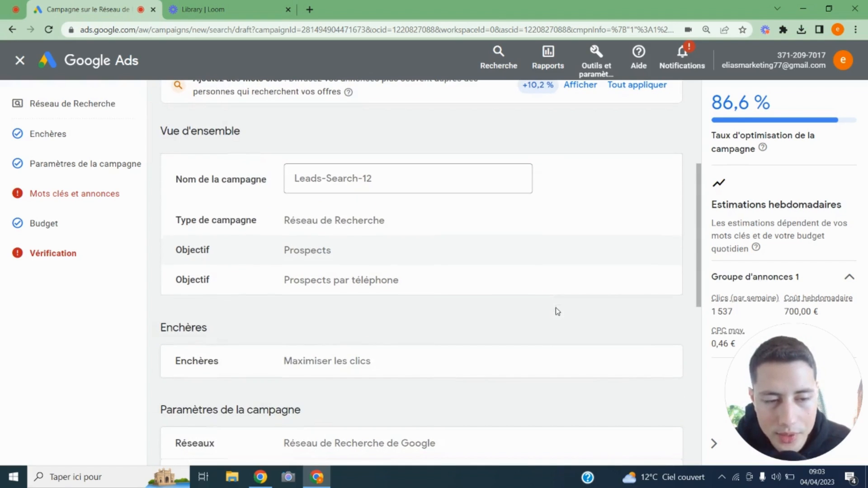